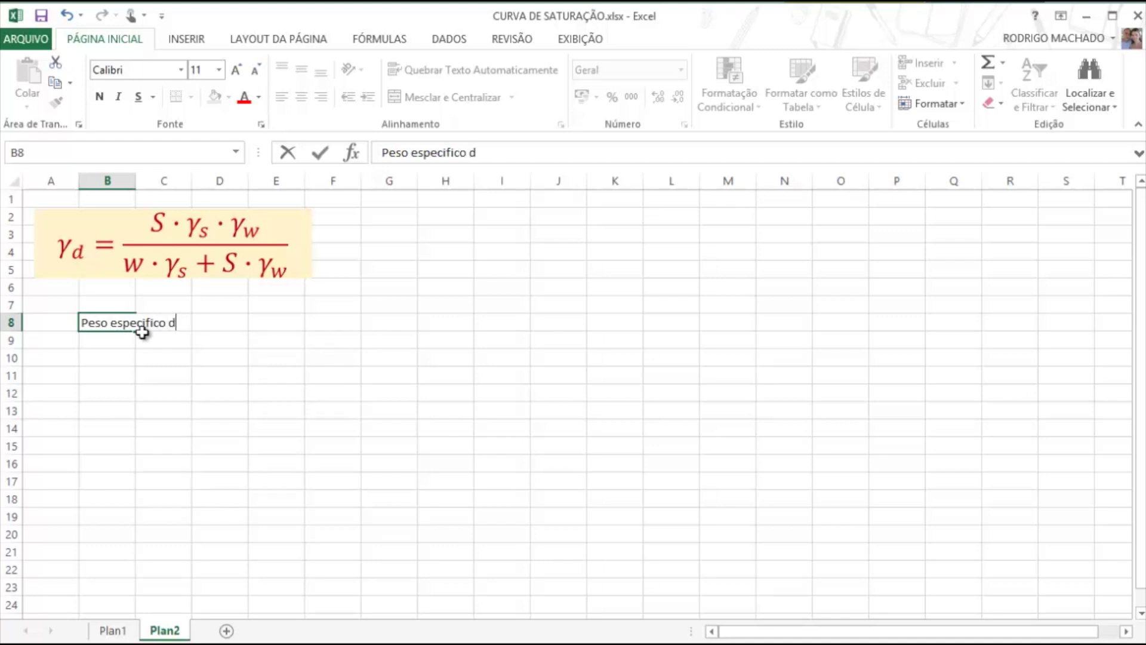
Complete the label "Peso especifico dos grãos" in B8 and enter 2,5 in E8 with the unit t/m3 in F8.
type("os grãos")
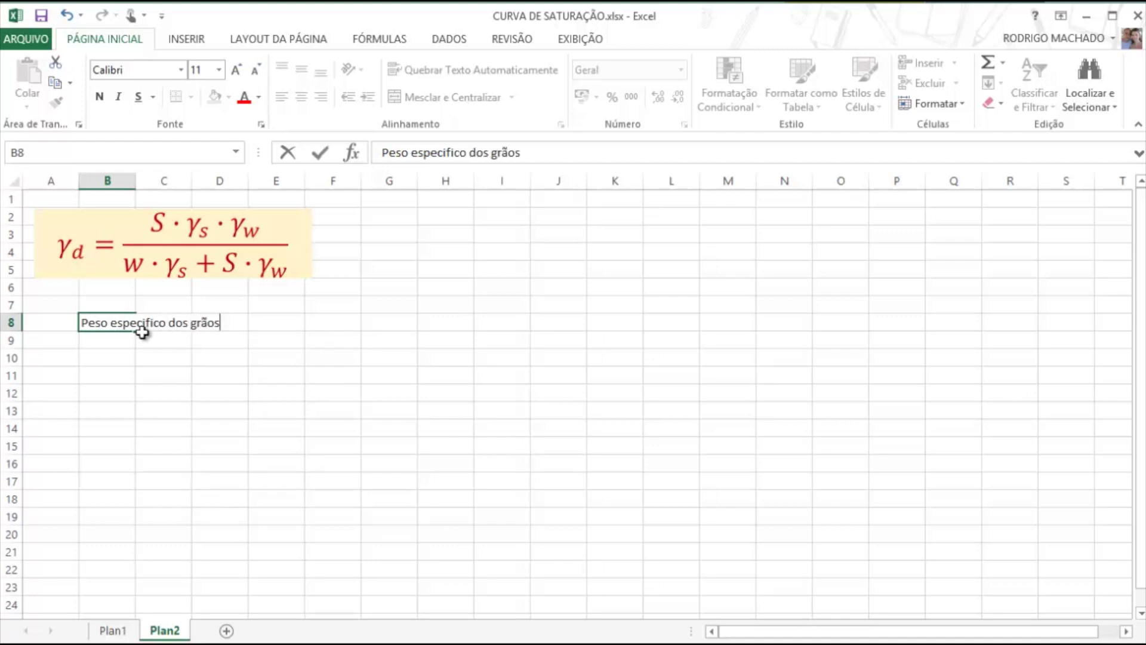
key("Right")
key("Right")
key("Right")
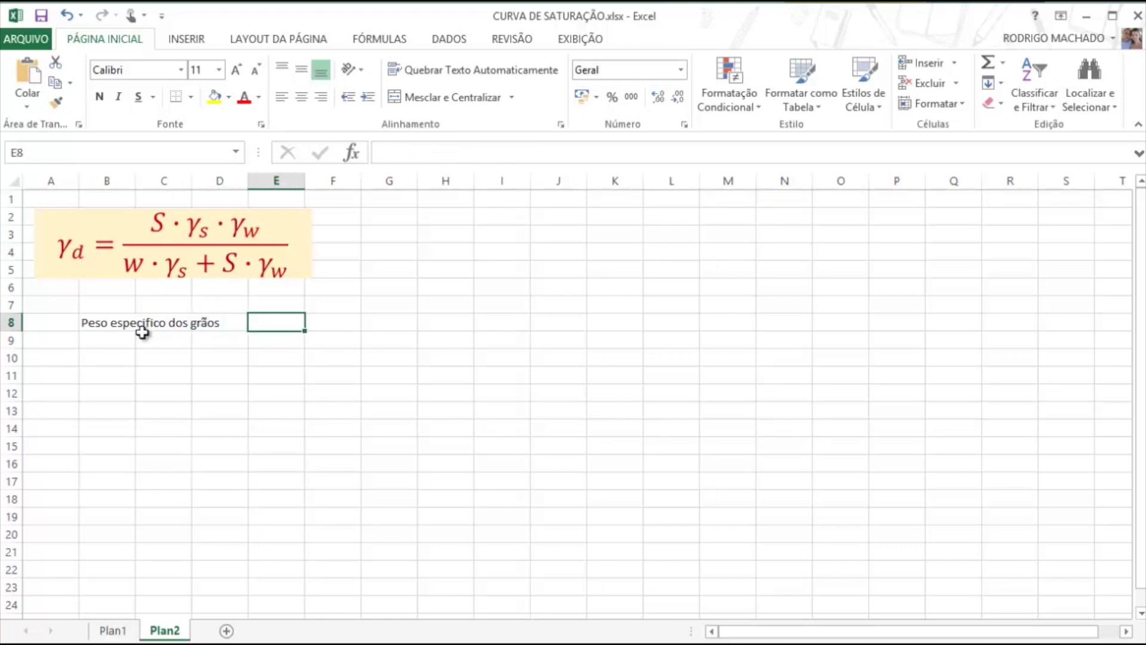
type("2,")
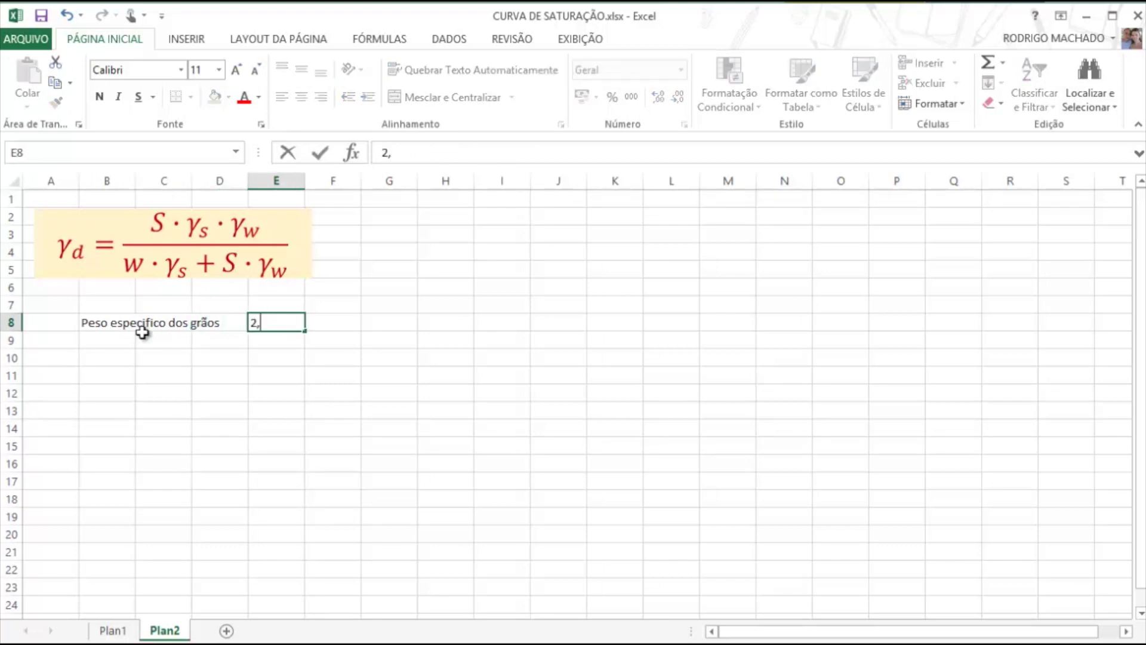
type("5")
key("Right")
type("t")
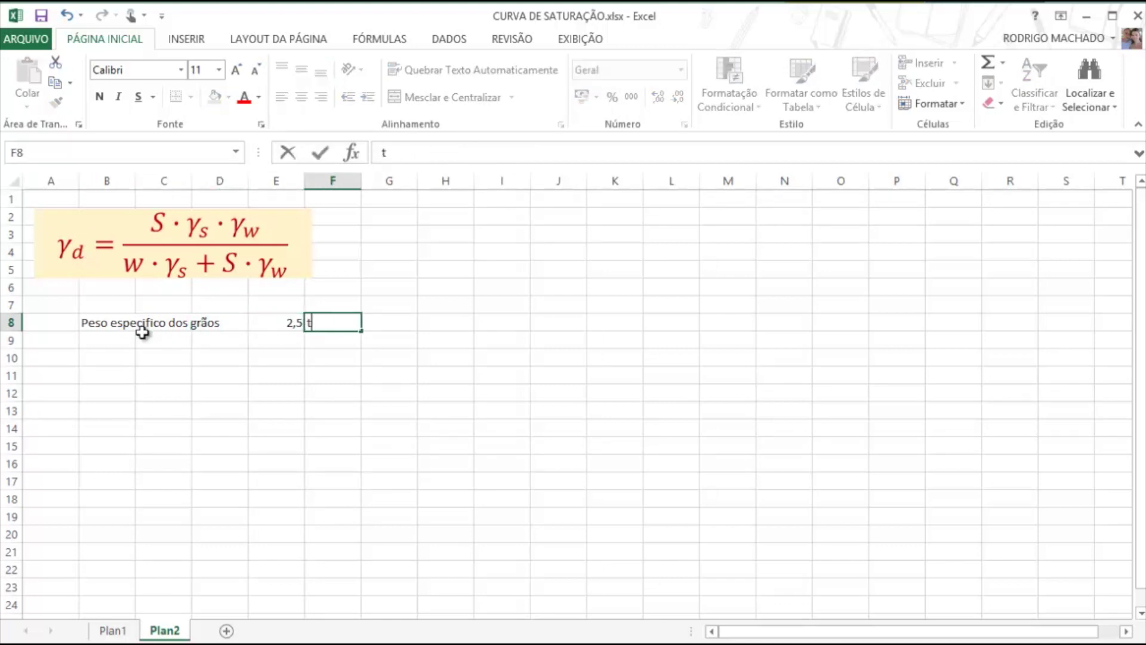
type("/m3")
key("Return")
Enter the label "Grau de Saturação 1" in cell B9.
key("Left")
key("Left")
key("Left")
key("Left")
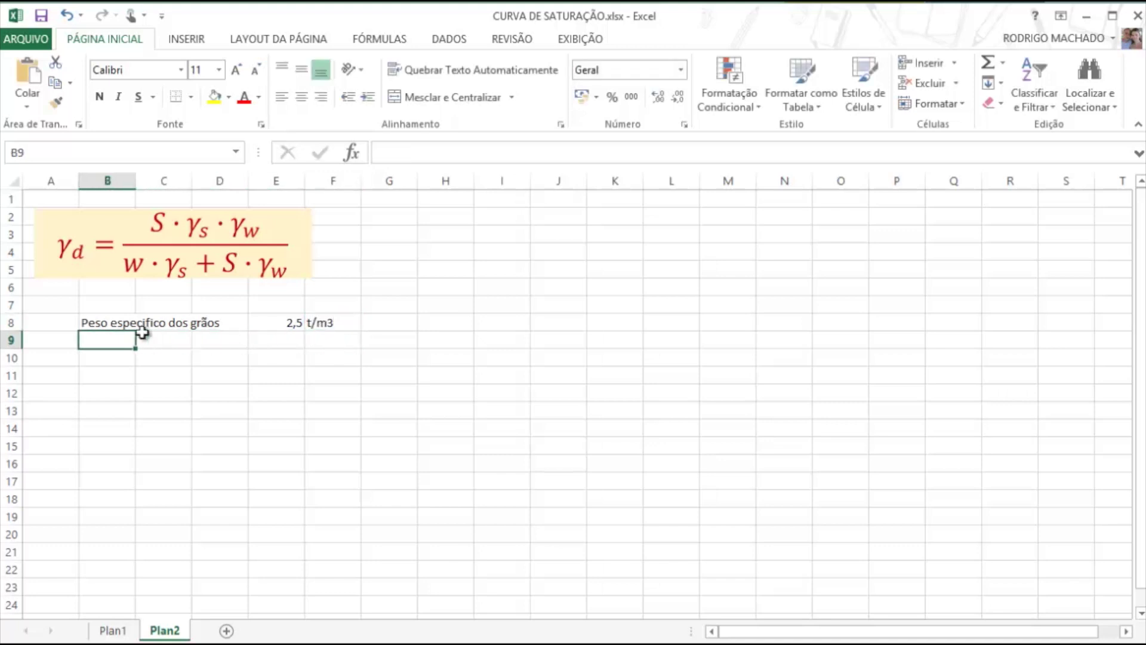
type("Gr")
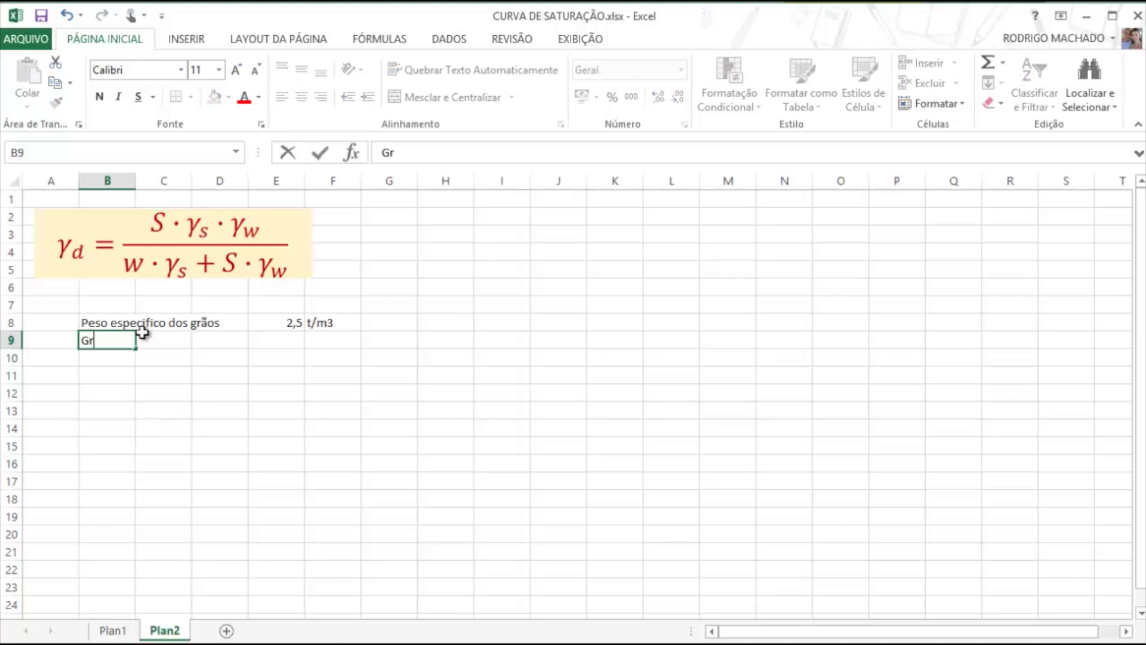
type("aus de")
key("BackSpace")
key("BackSpace")
key("BackSpace")
key("BackSpace")
type("de Saturação 1")
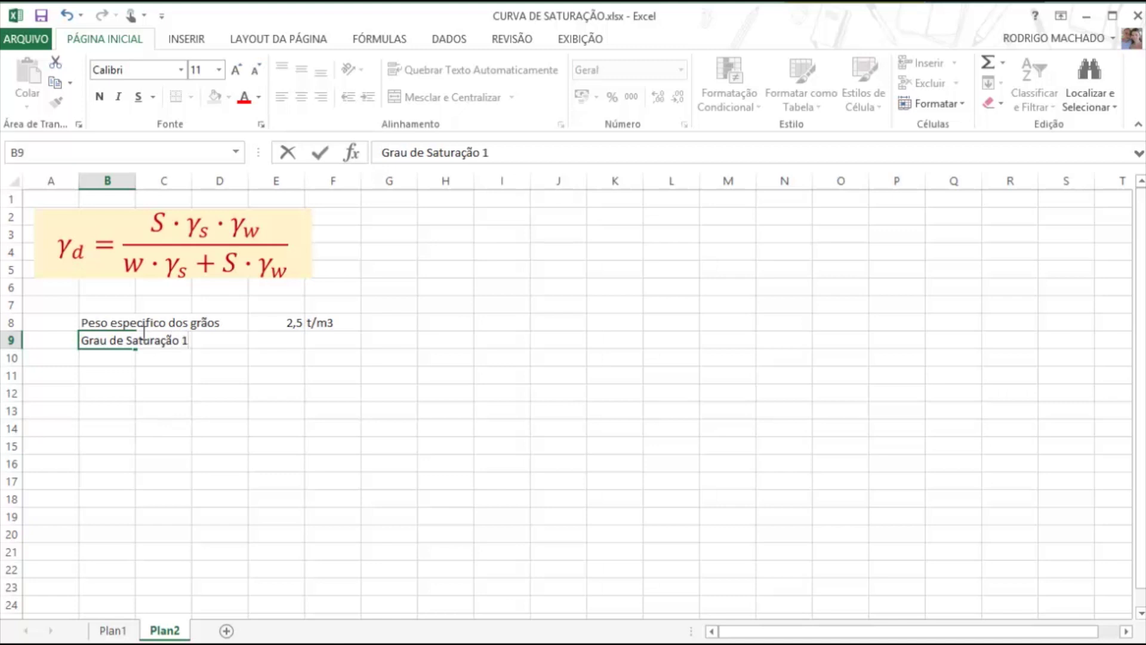
Set the value of Grau de Saturação 1 to 100% in cell E9.
key("Tab")
key("Tab")
key("Tab")
type("100")
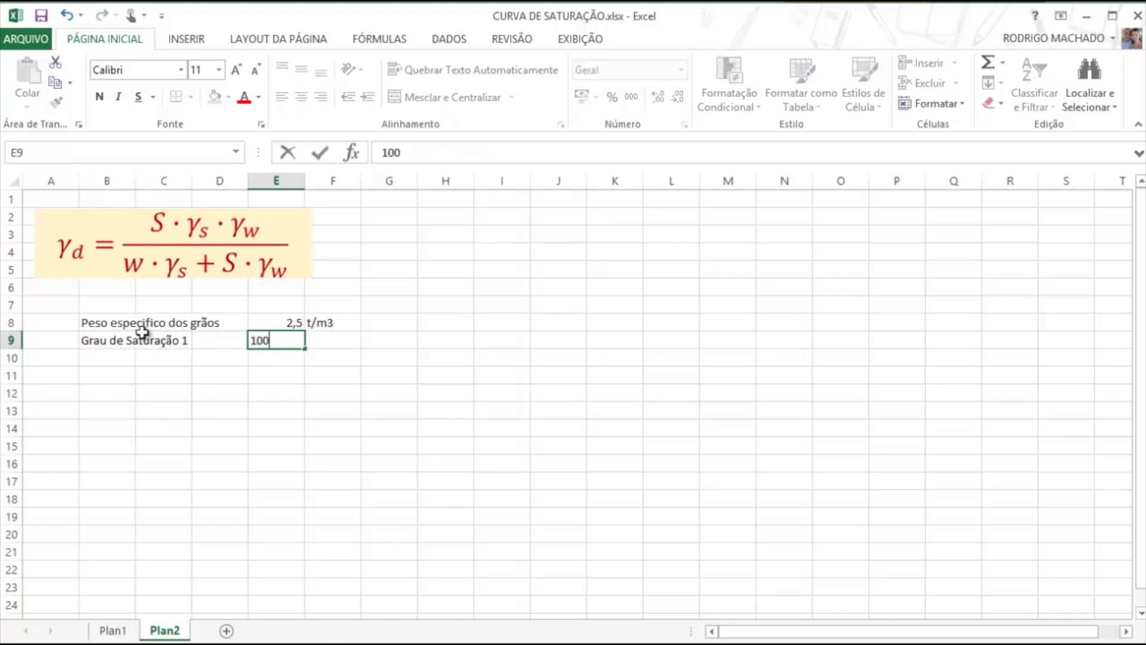
type("%")
key("Return")
Add the label "Grau de Saturação 2" in cell B10, reusing the text of the label above.
key("Left")
key("Left")
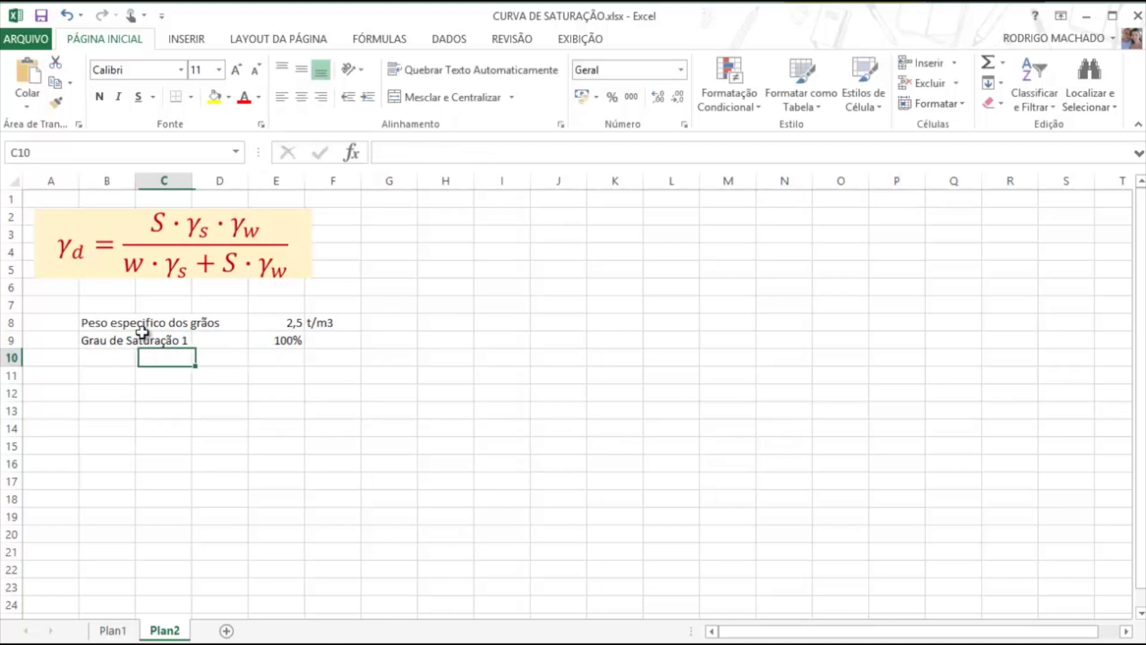
key("Left")
key("Up")
key("Down")
key("ctrl+apostrophe")
key("BackSpace")
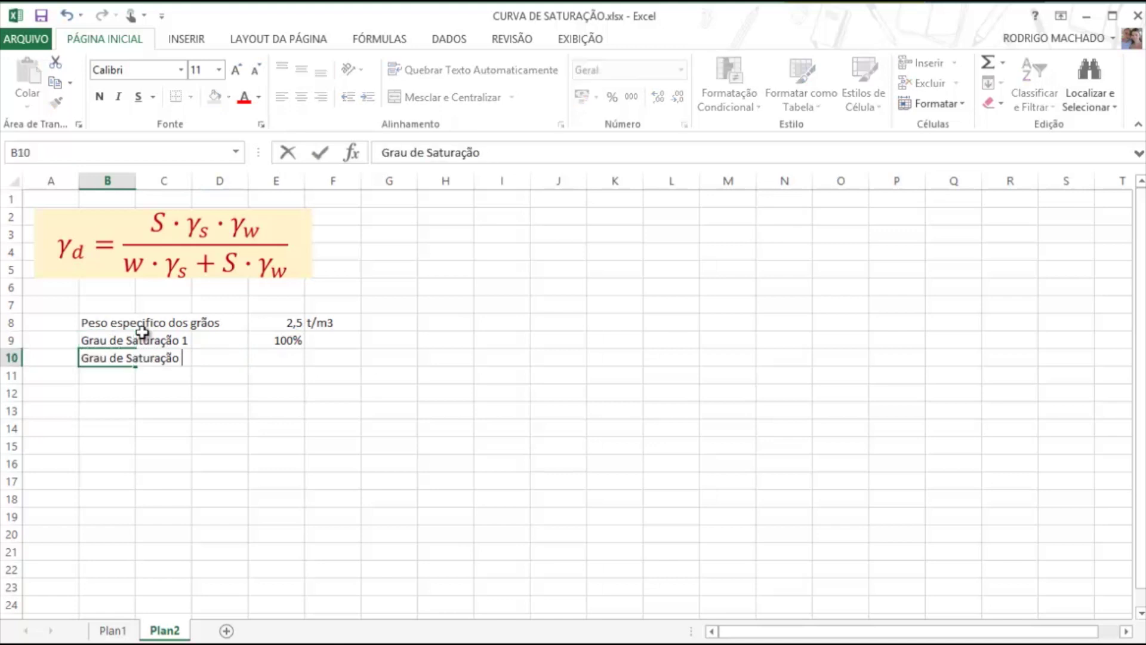
key("Return")
Set the value of Grau de Saturação 2 to 80% in cell E10.
key("Right")
key("Right")
key("Right")
key("Up")
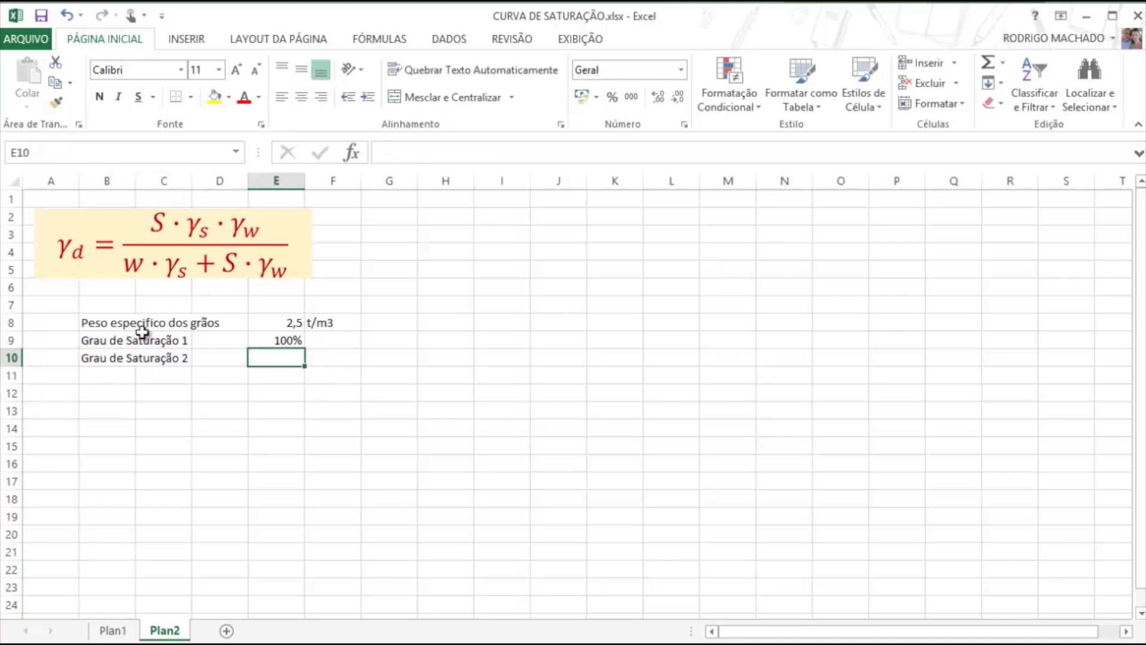
type("80%")
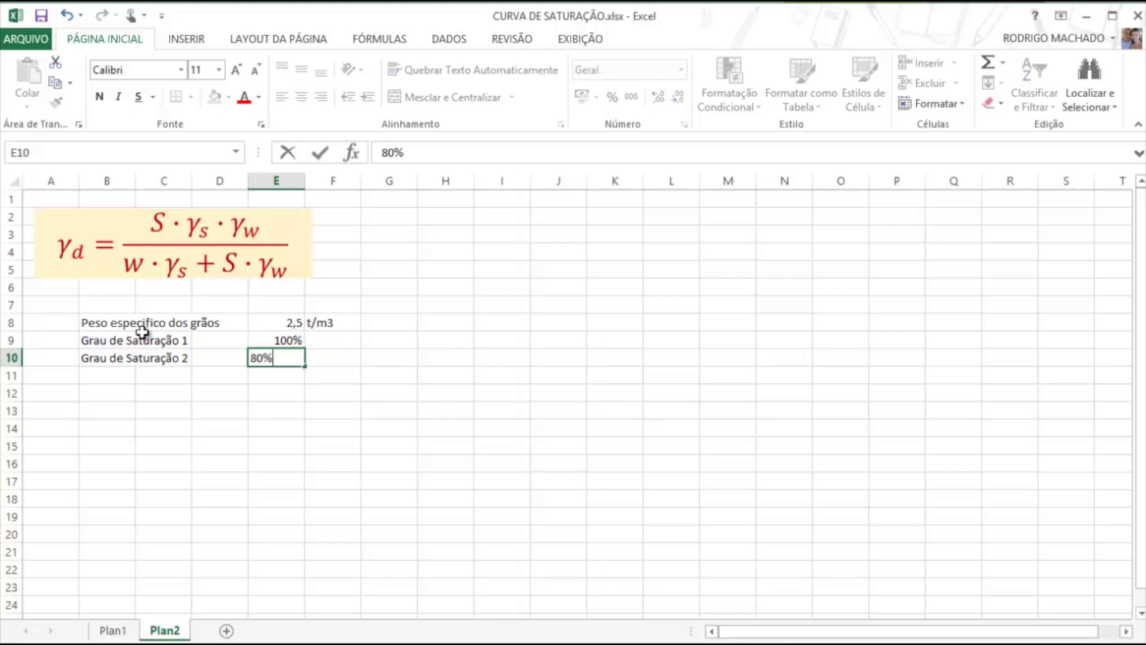
key("Return")
Enter the column heading "Teor de umidade" in cell C12.
key("Left")
key("Down")
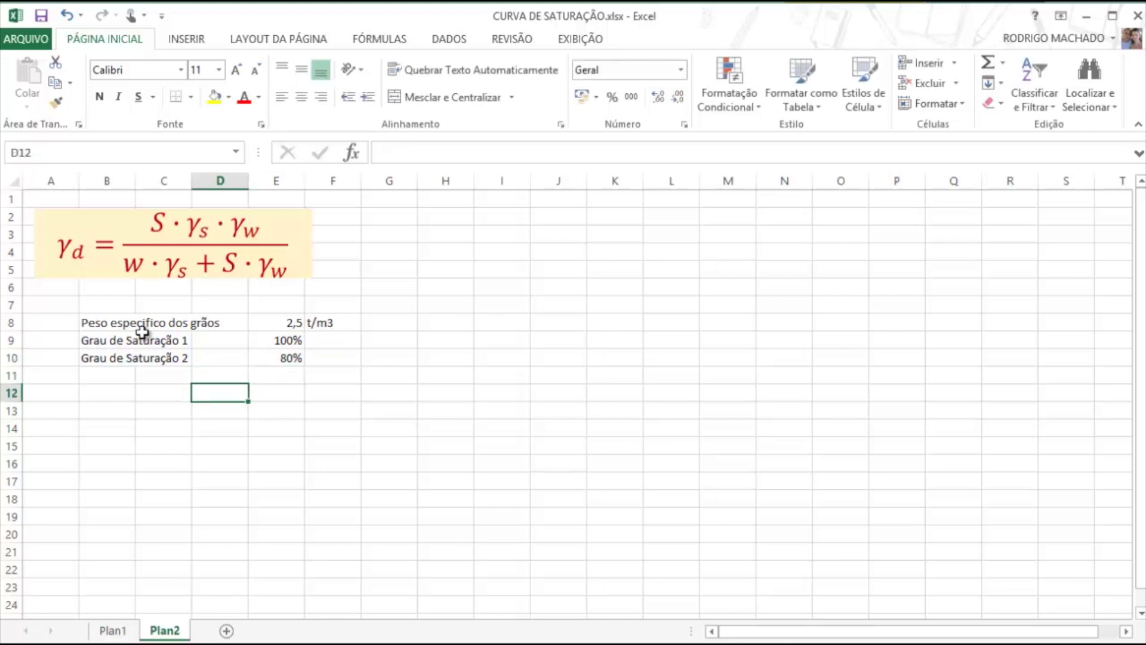
key("Left")
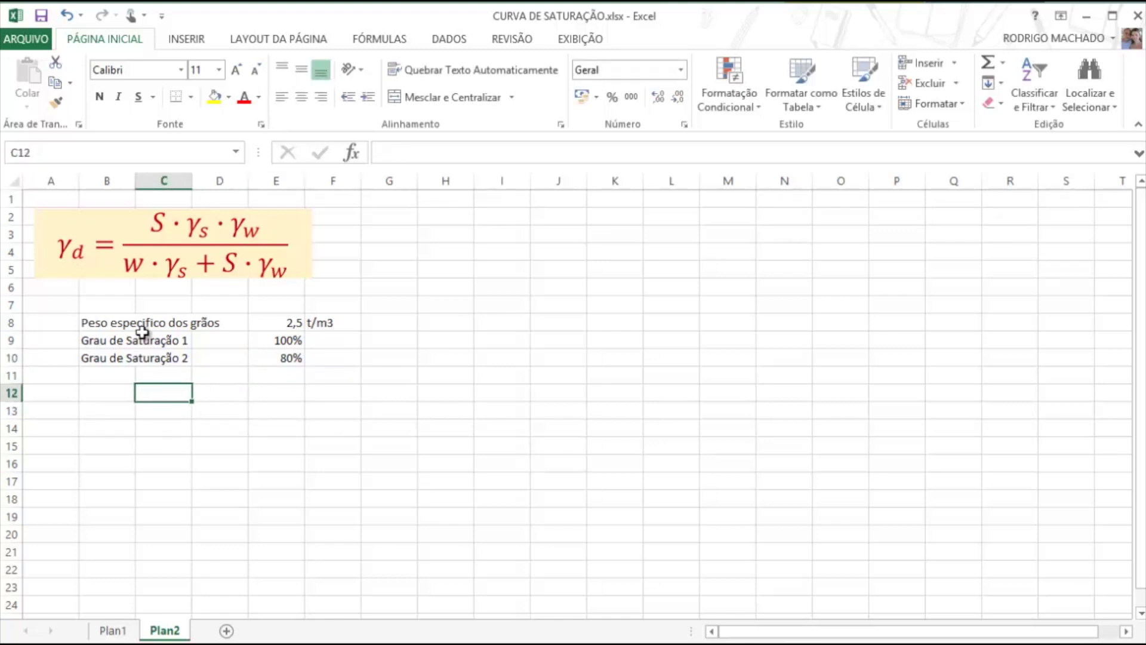
type("Teor de")
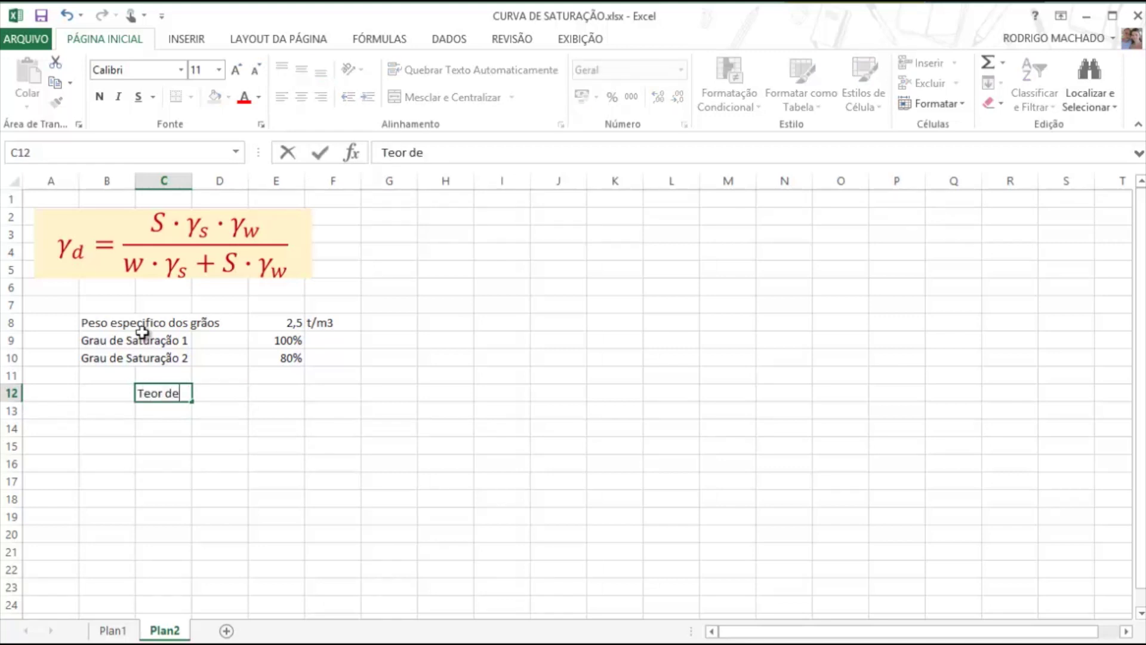
type(" umidade")
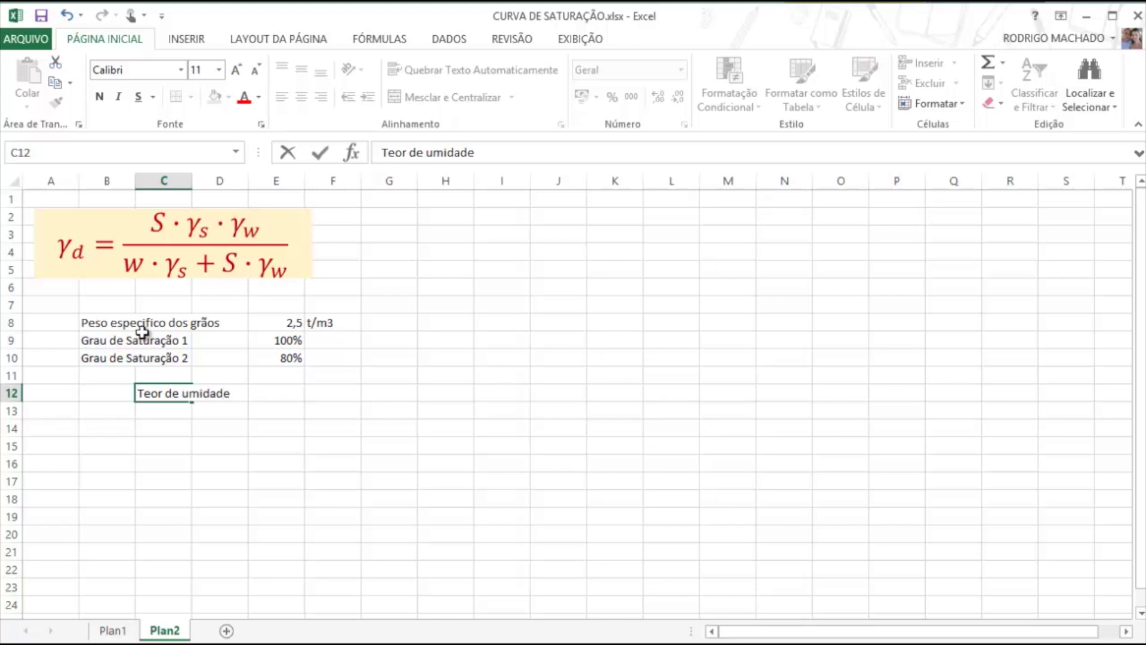
key("Return")
Enter the column heading "peso especifico seco" in cell E12.
key("Right")
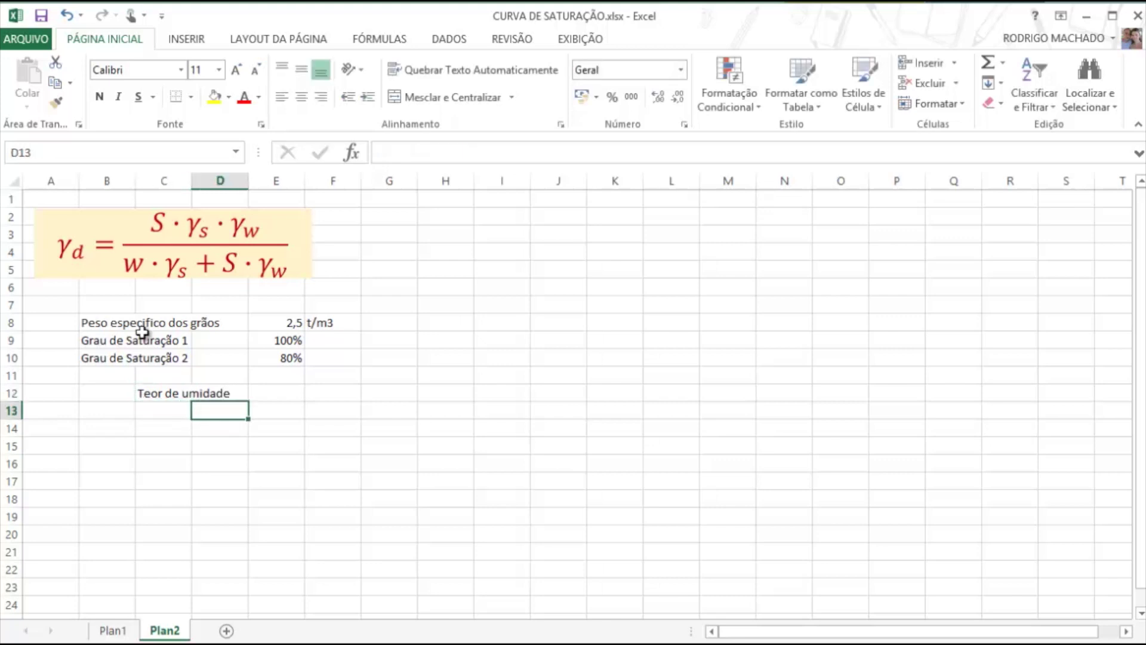
key("Right")
key("Up")
type("peso ")
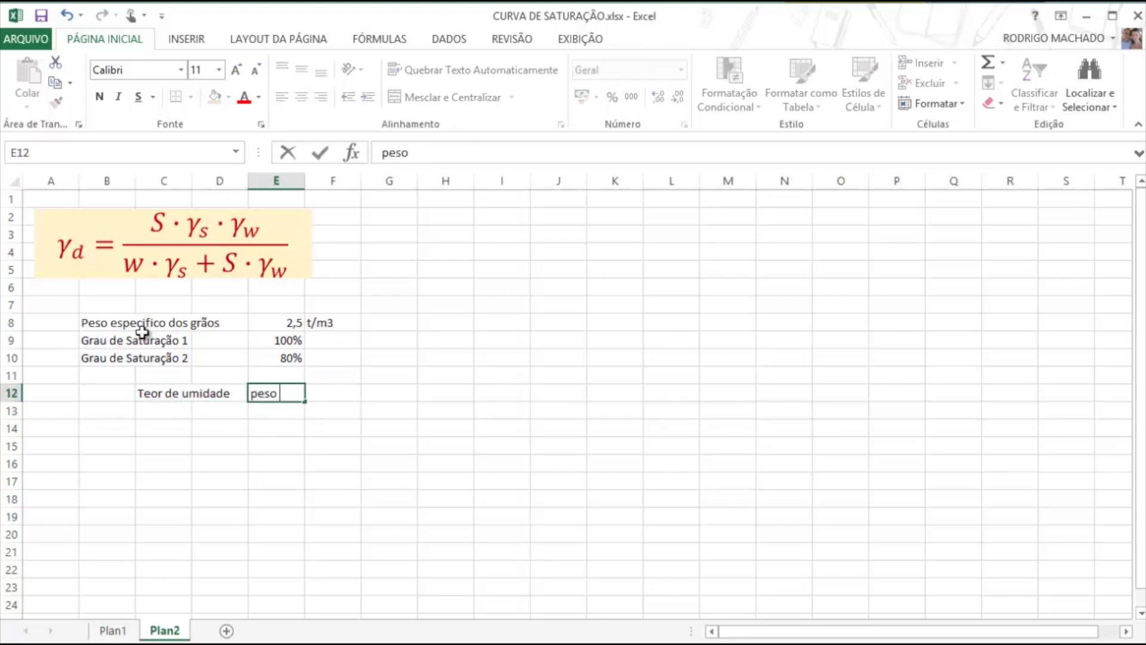
type("especifico seco")
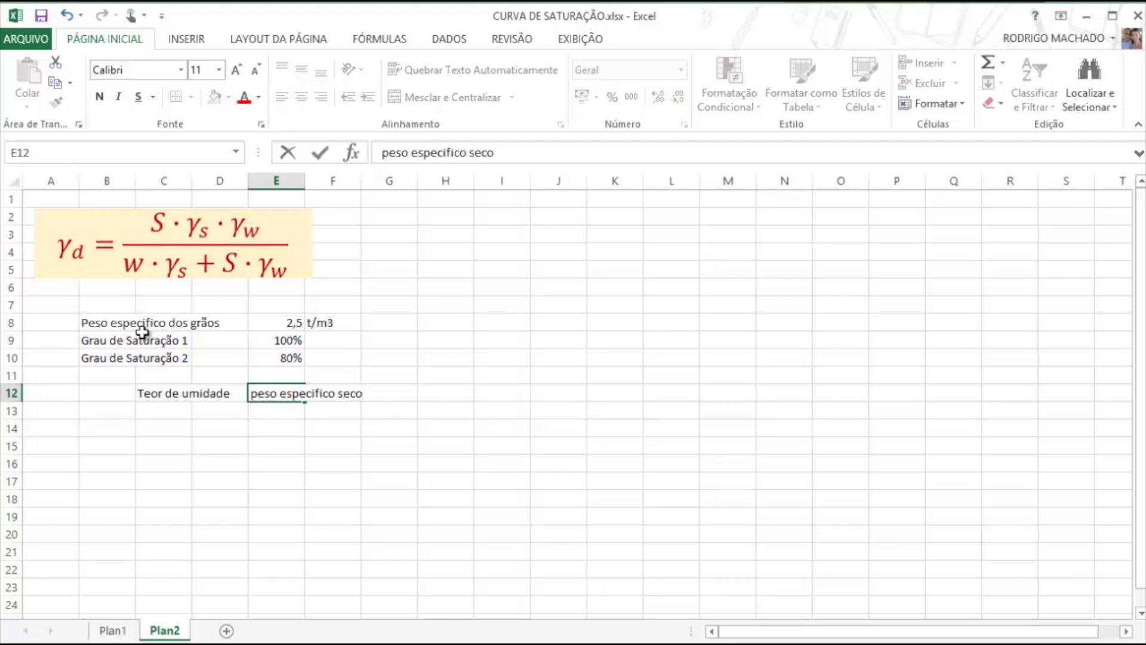
key("Return")
Add the subheading "S = 100%" as text in E13 and the unit t/m3 in F13.
type("S")
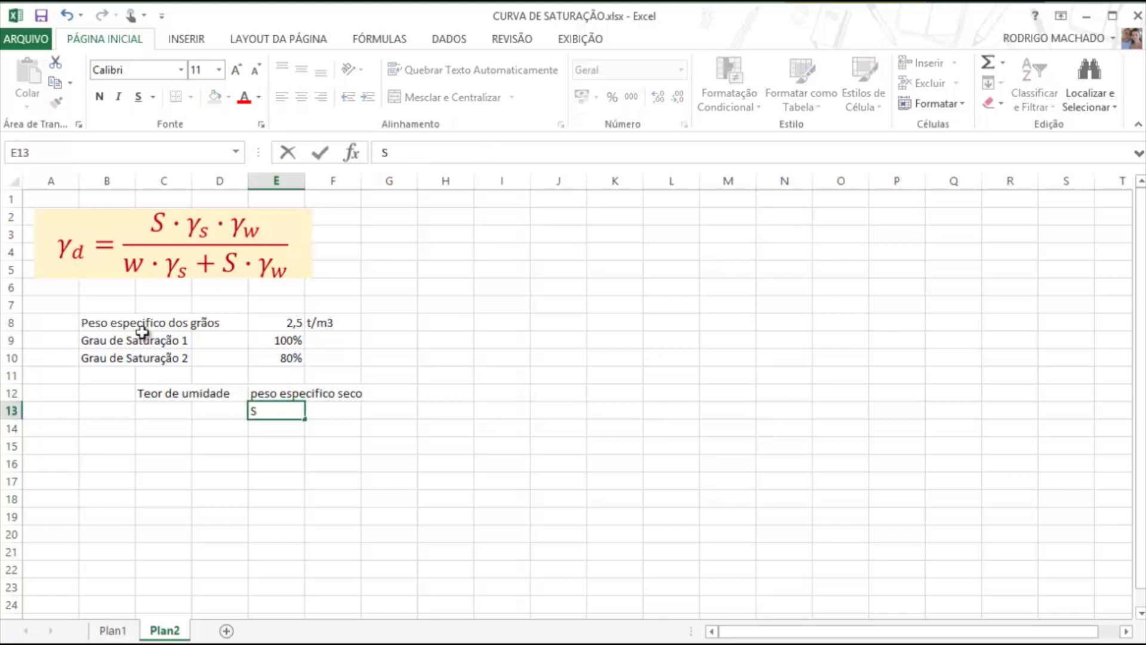
key("BackSpace")
type("'S = 100%")
key("Return")
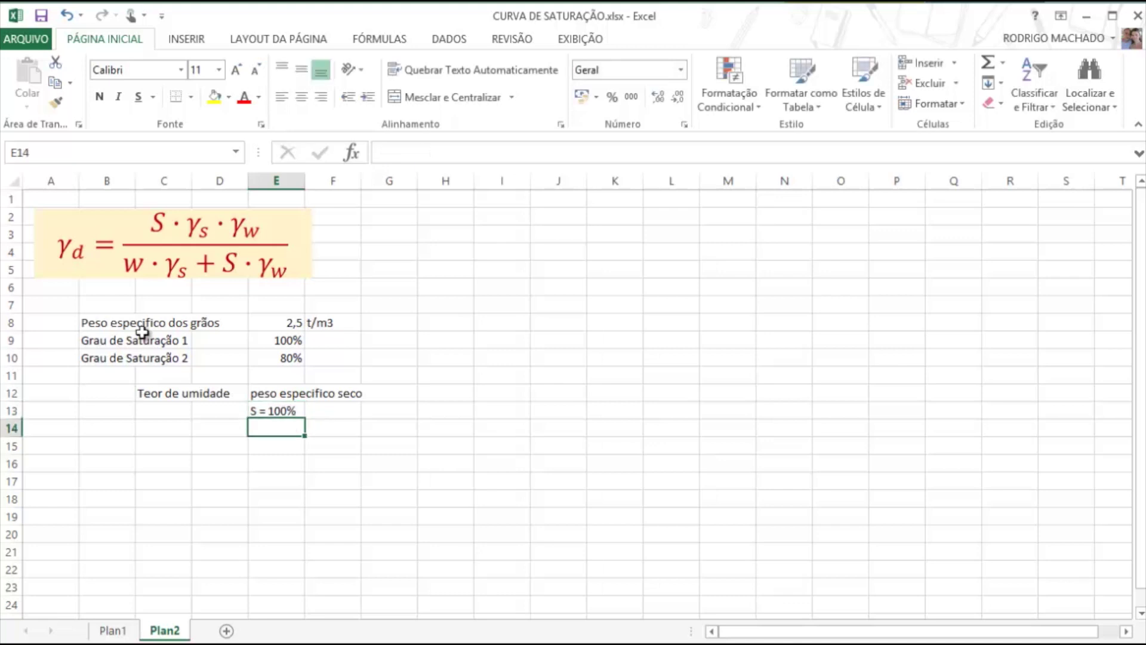
key("Right")
key("Up")
type("t")
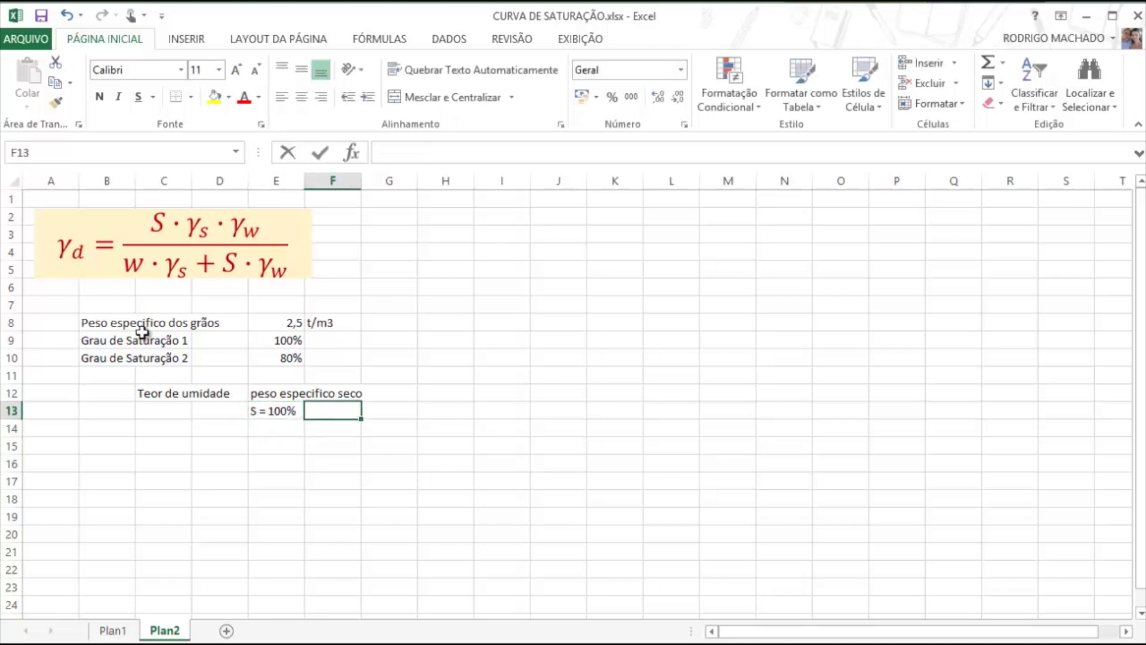
type("/m3")
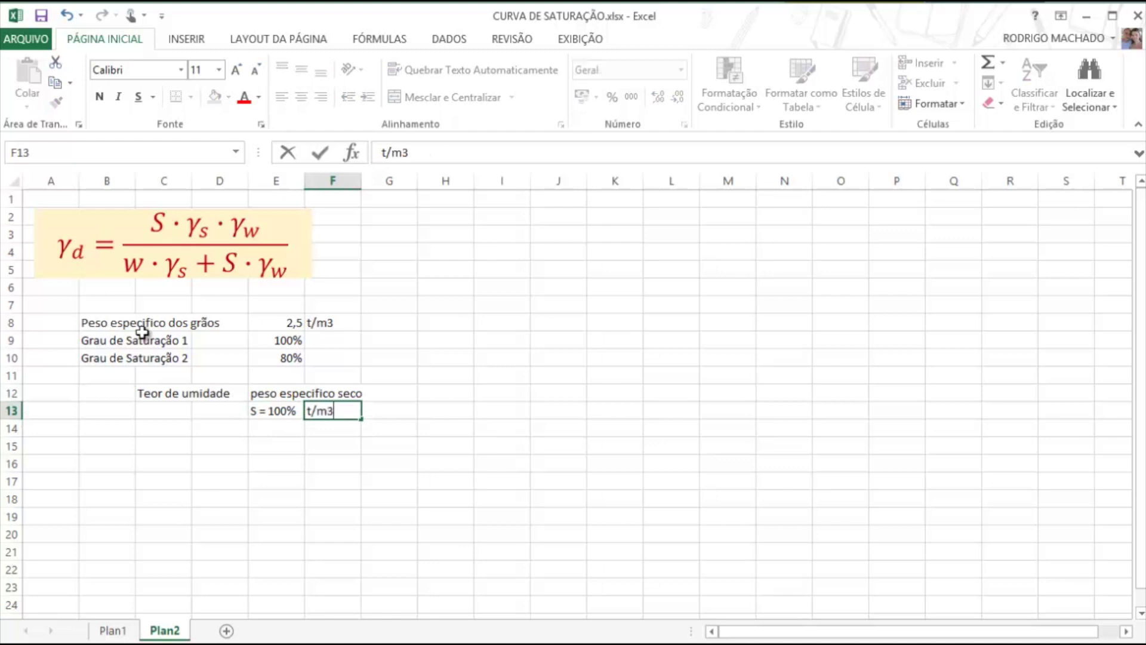
key("Return")
Select the dry specific weight heading block E12:F13.
key("Up")
key("Up")
key("Left")
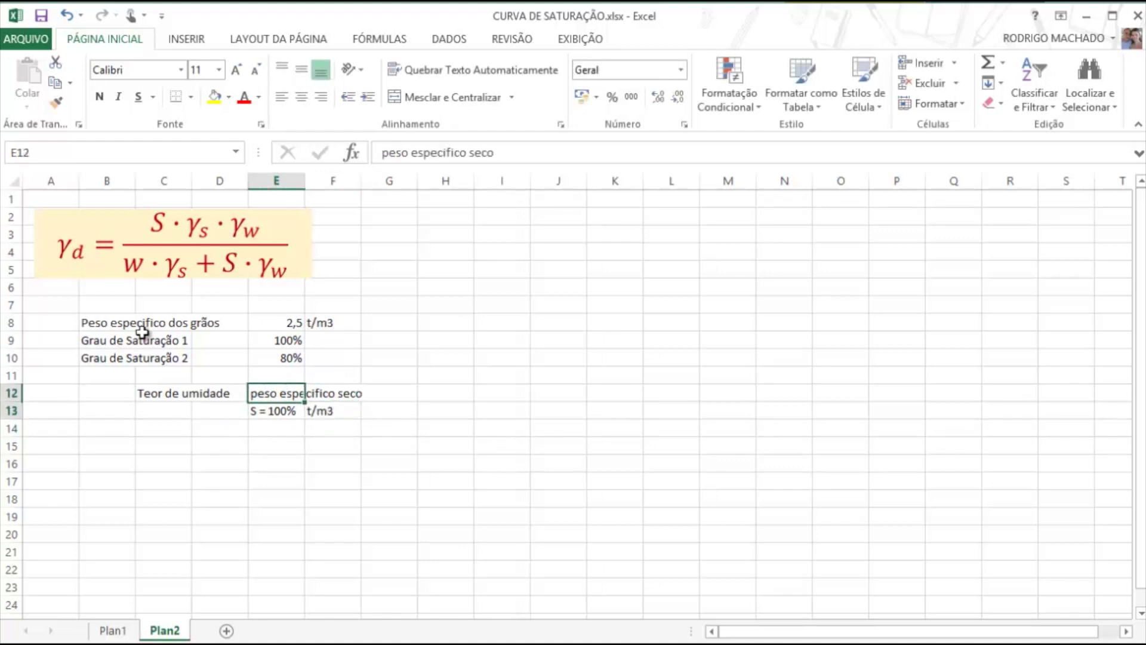
key("shift+Down")
key("shift+Right")
key("ctrl+q")
key("Right")
key("Right")
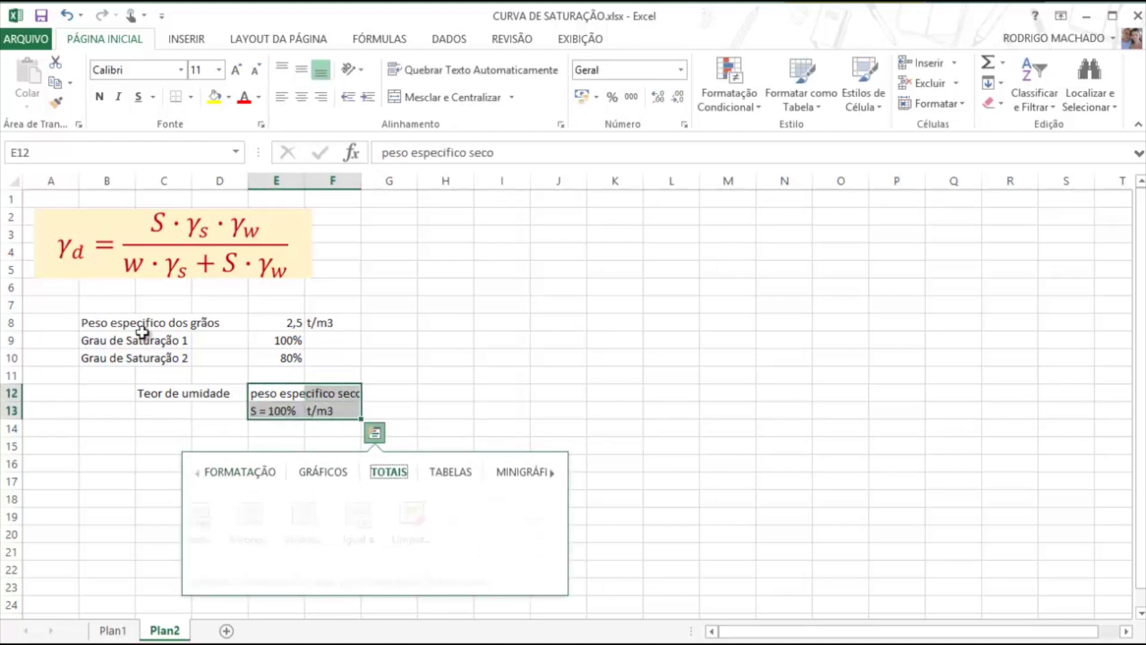
key("Escape")
Copy the selected heading block E12:F13 to the cells starting at H12.
key("ctrl+c")
key("Right")
key("Right")
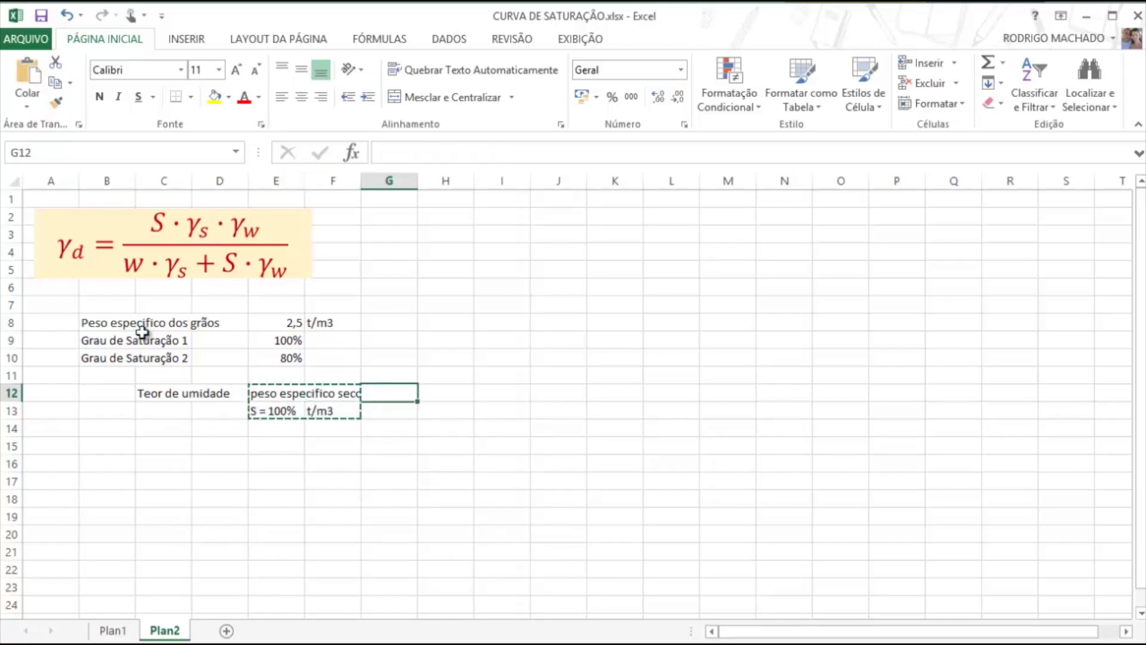
key("Right")
key("Return")
Change the copied subheading in H13 to "S = 80%".
key("F2")
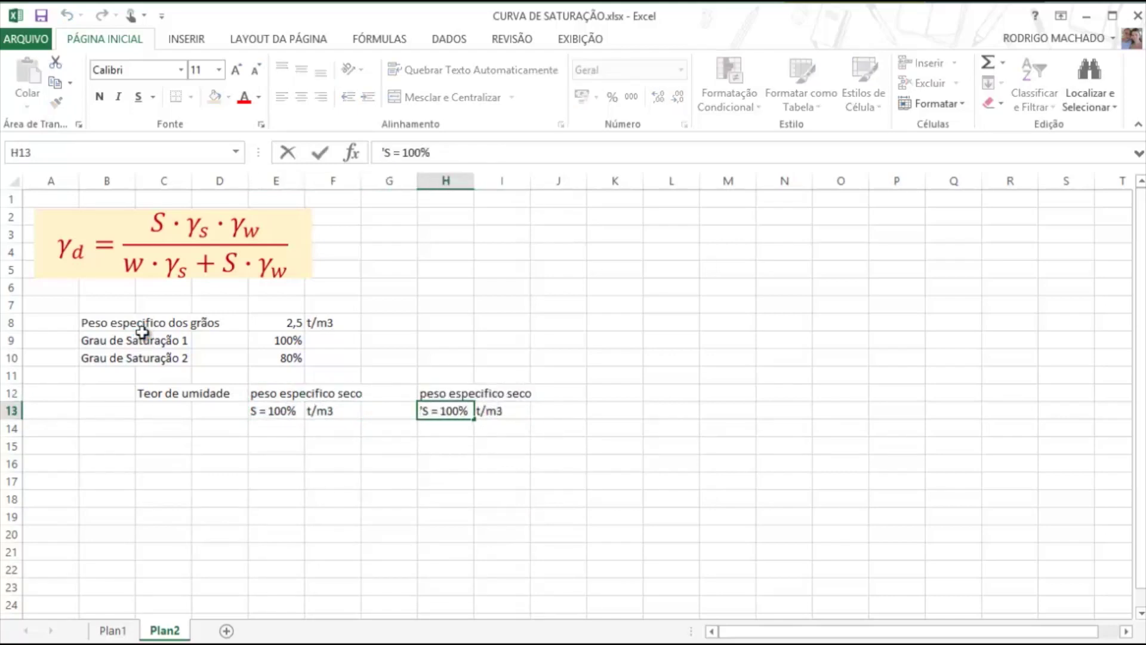
type("8")
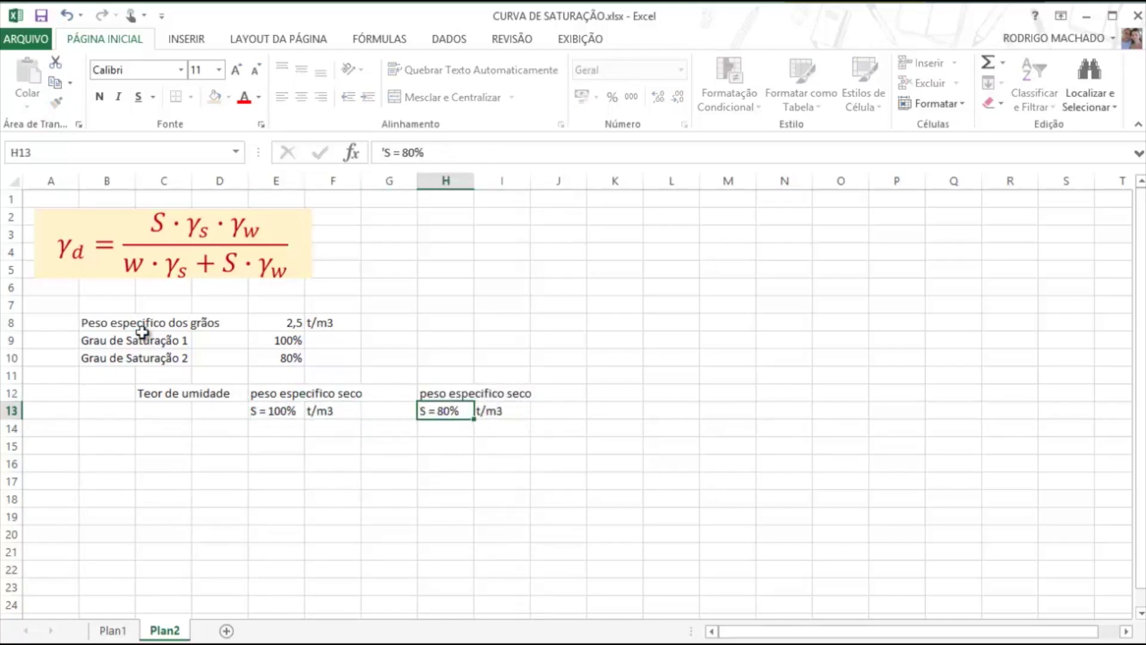
key("Return")
Enter 14% in C15 as the first moisture content value.
key("Left")
key("Left")
key("Left")
key("Left")
key("Left")
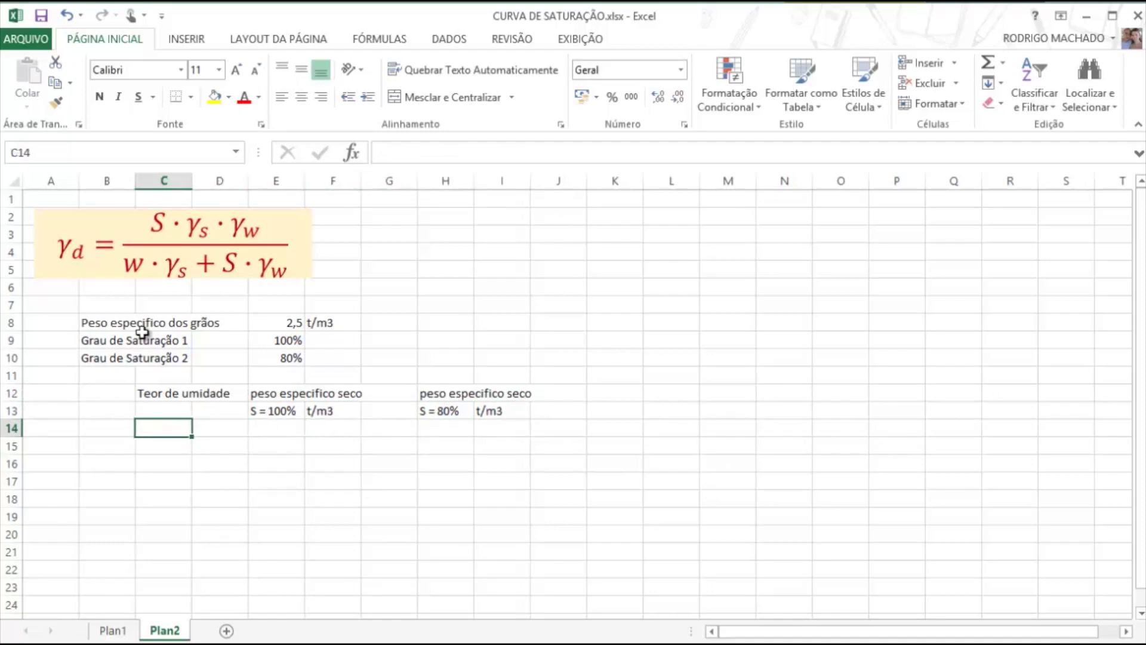
key("Down")
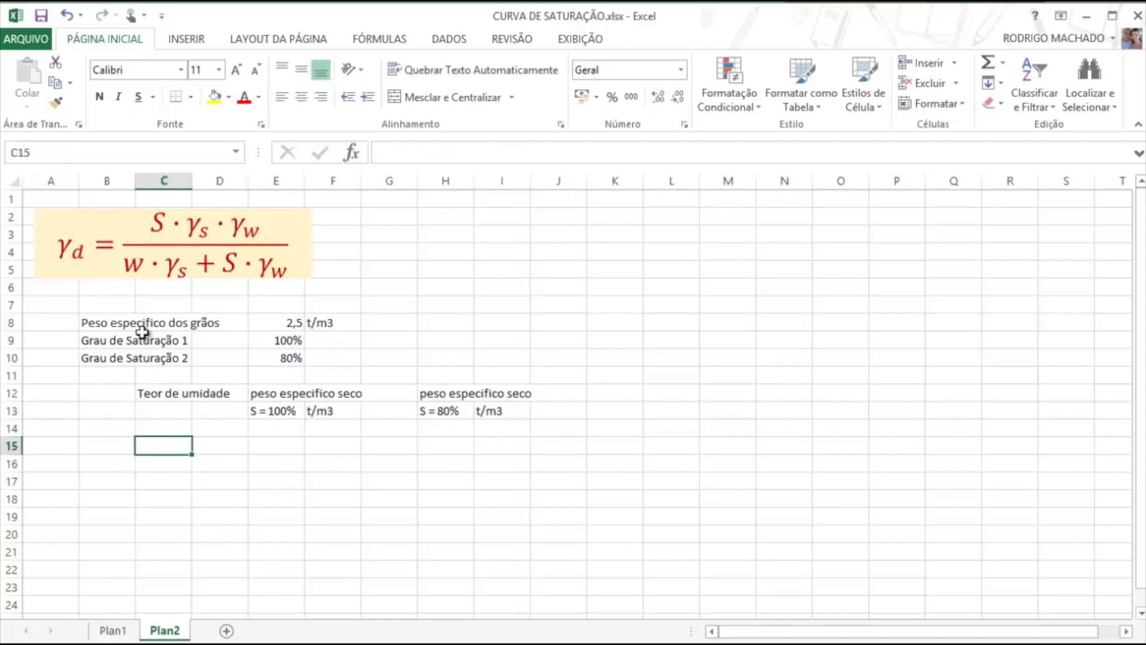
type("16")
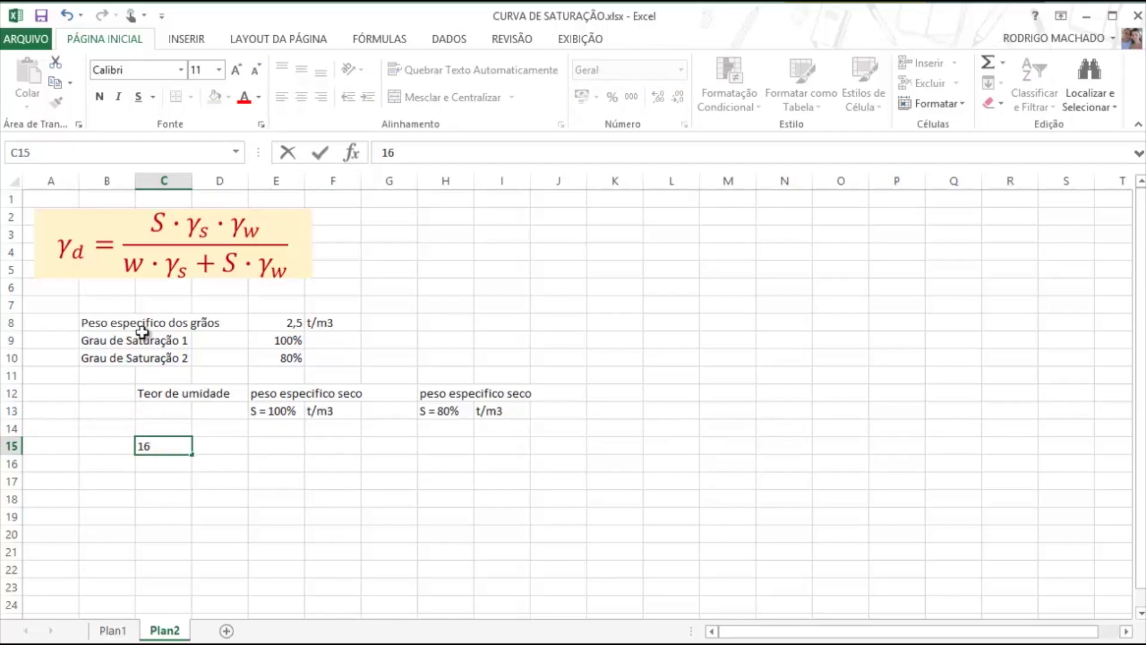
type("4%")
key("Return")
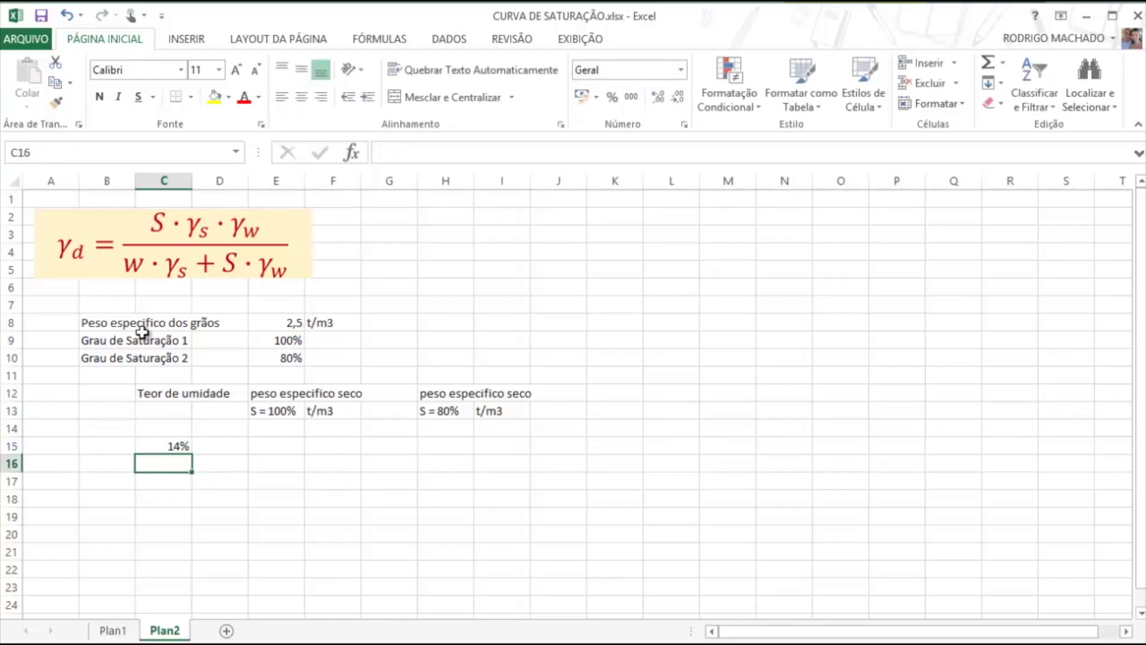
Enter 16% in C16 and extend the moisture content series from C15:C16 down to 28% in C22.
type("16%")
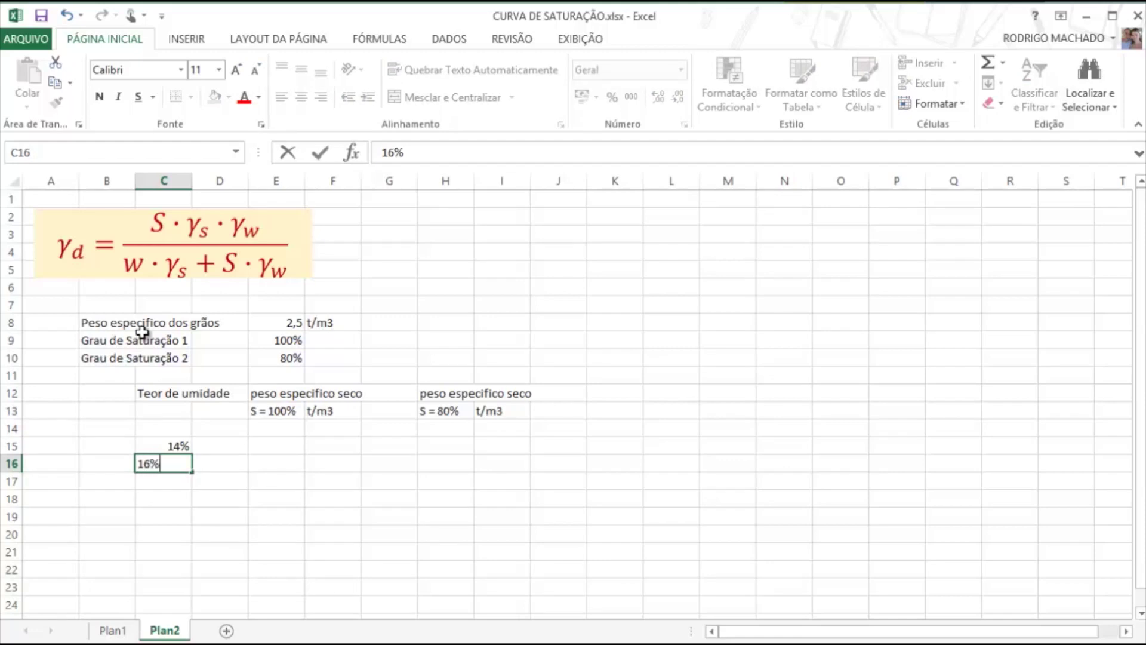
key("Return")
left_click_drag(171, 446, 199, 572)
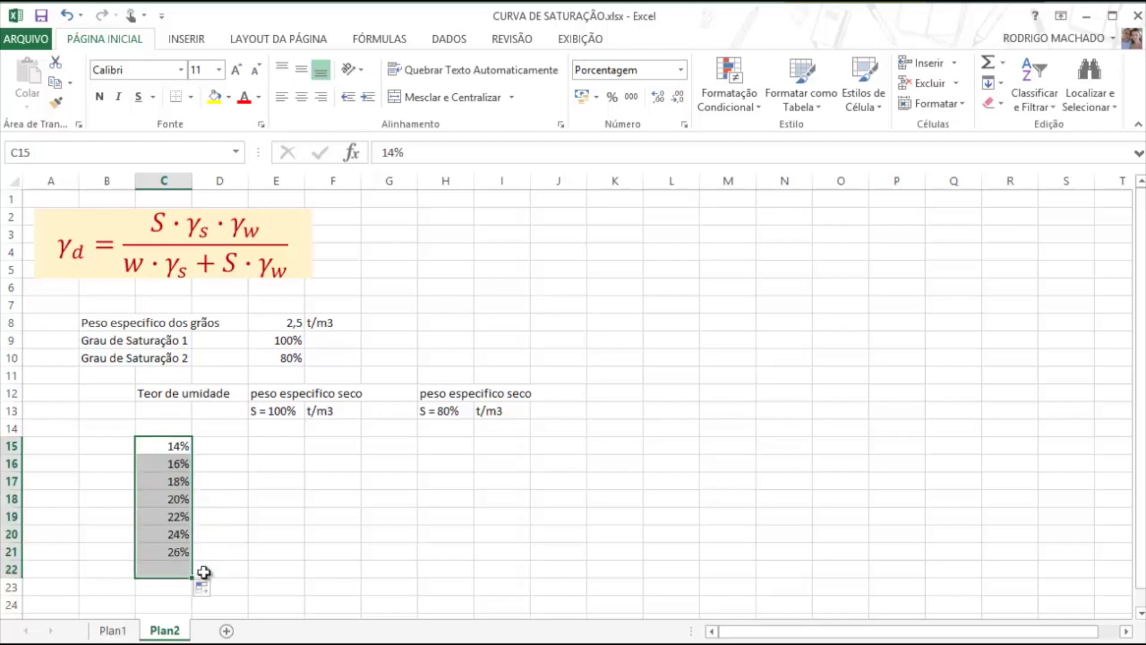
left_click(276, 444)
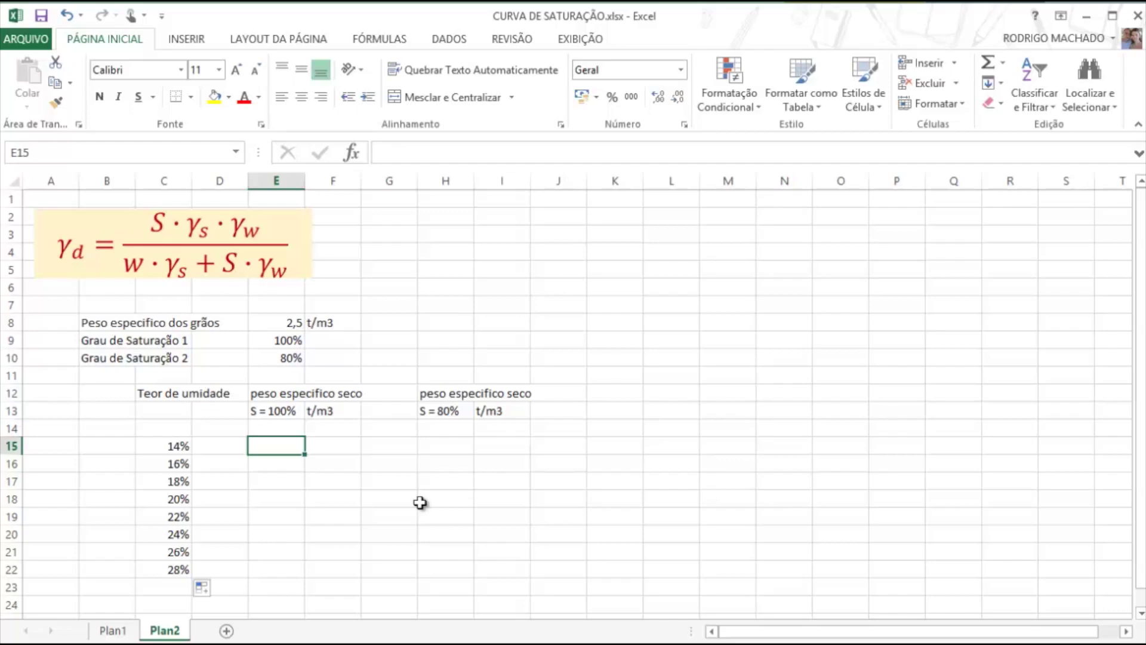
Enter the numerator of the dry specific weight formula in E15 as =($E$9*$E$8*E7).
type("=")
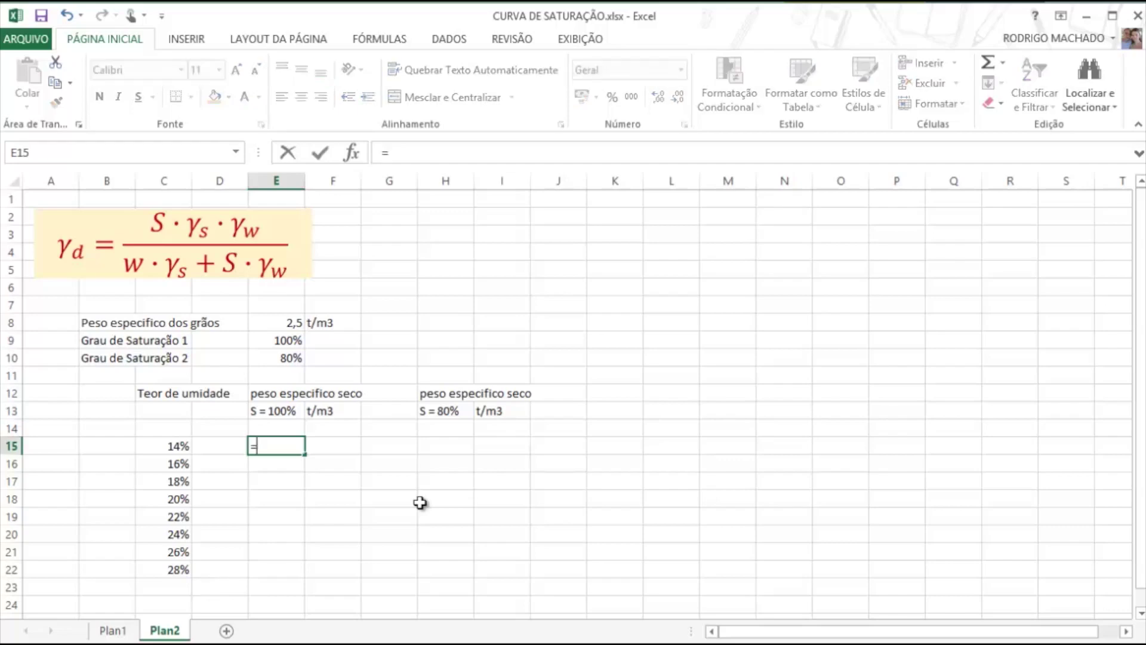
type("(")
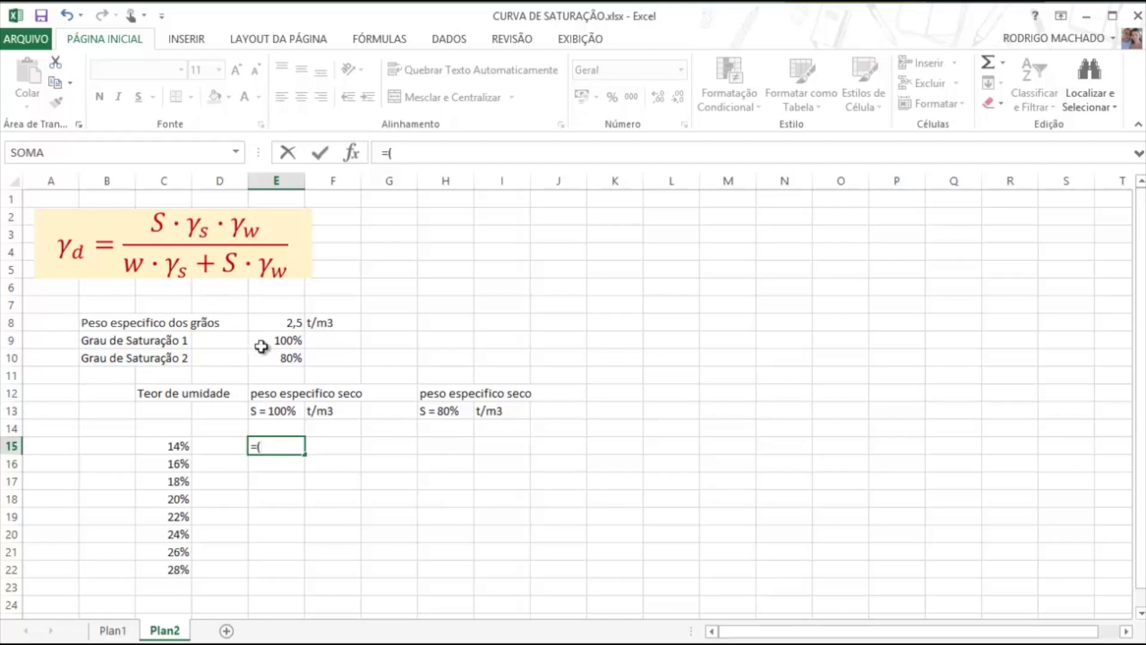
left_click(283, 341)
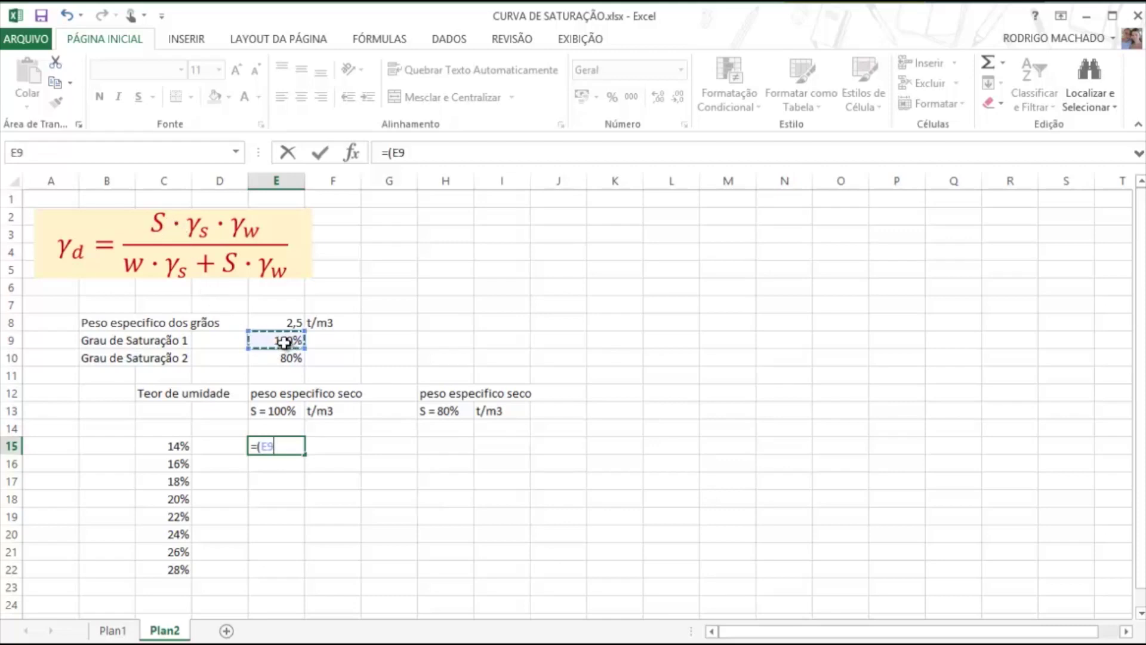
key("F4")
type("*")
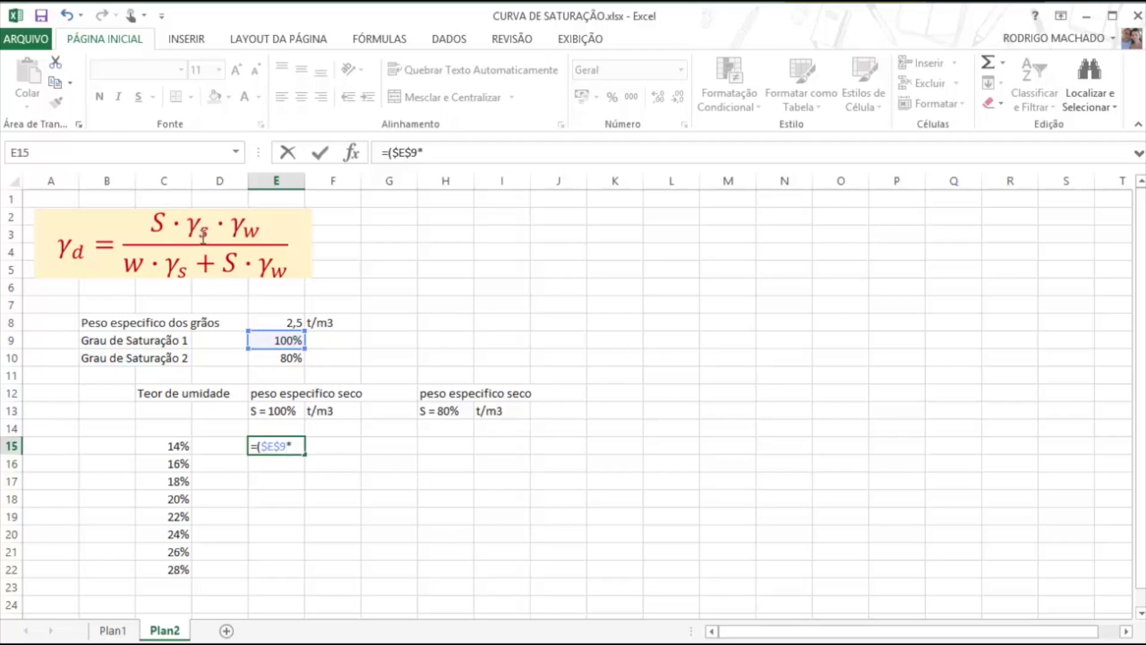
left_click(296, 323)
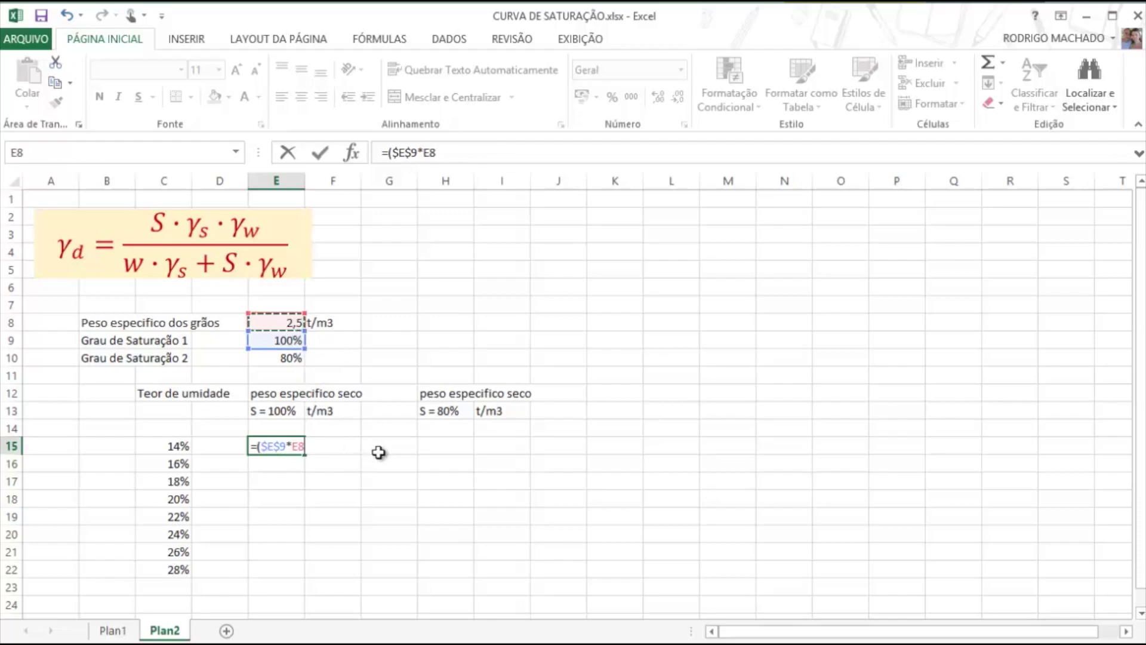
key("F4")
type("*")
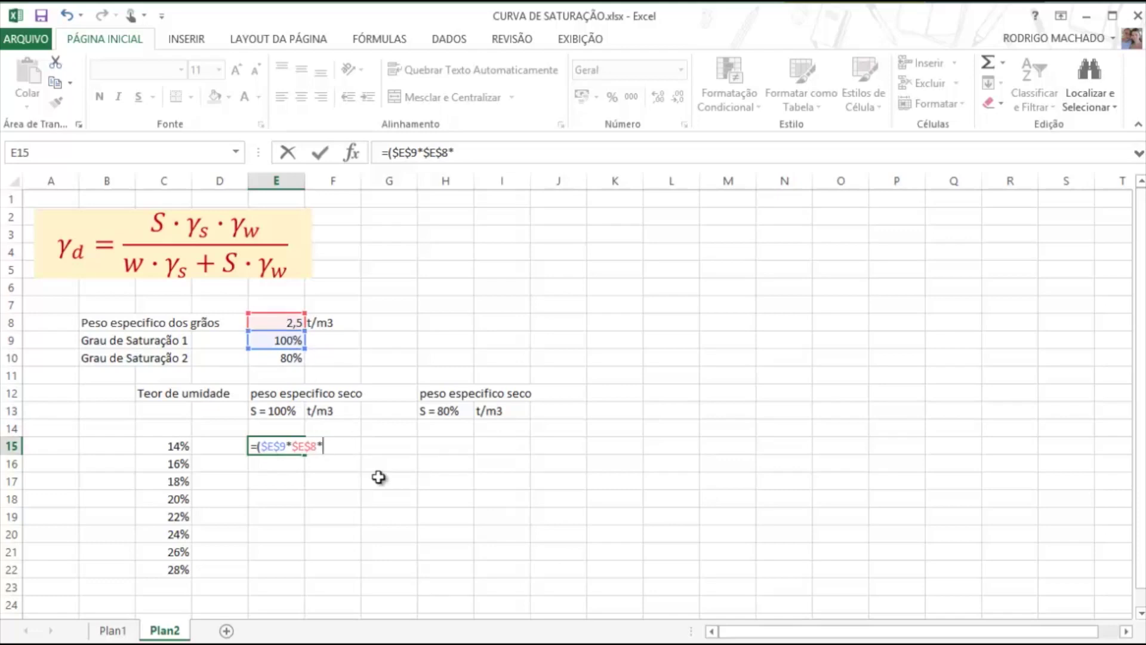
left_click(280, 304)
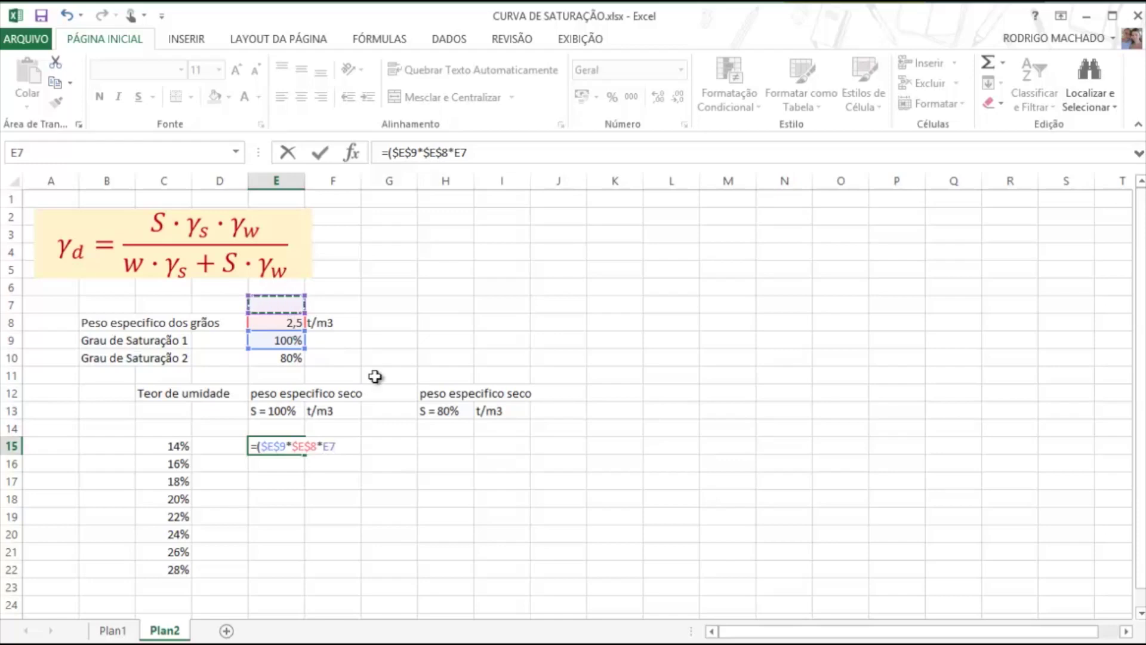
key("Return")
Enter the value 1 in E7 and its unit t/m3 in F7.
key("Up")
key("Up")
key("Up")
key("Up")
key("Up")
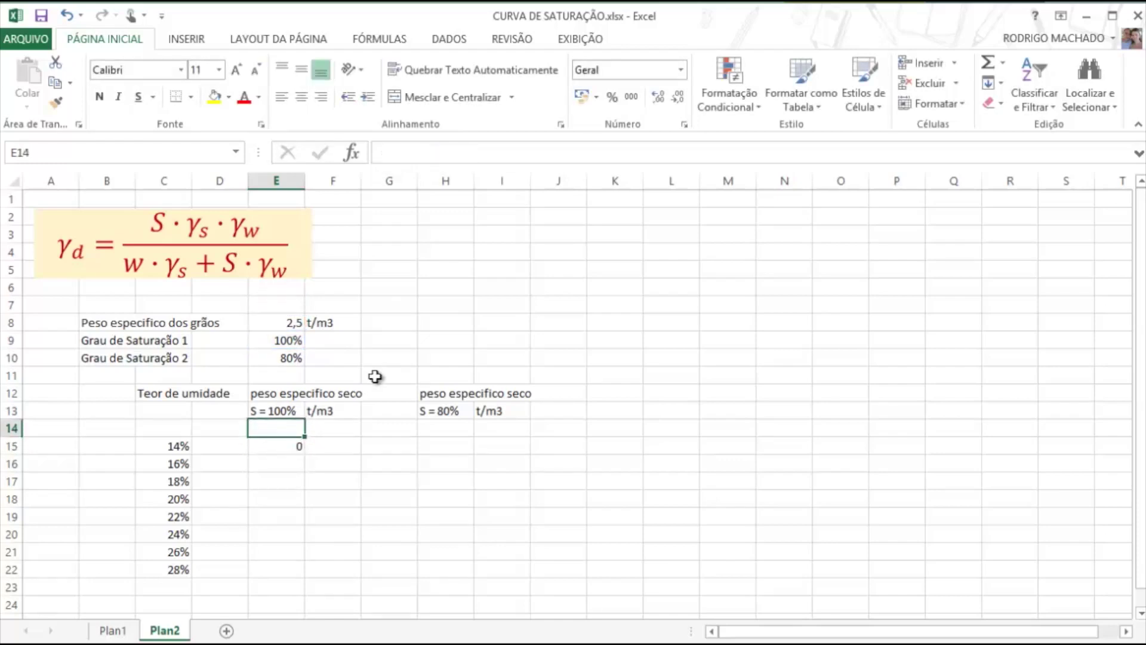
key("Up")
key("Up")
key("Up")
key("Up")
type("1")
key("Tab")
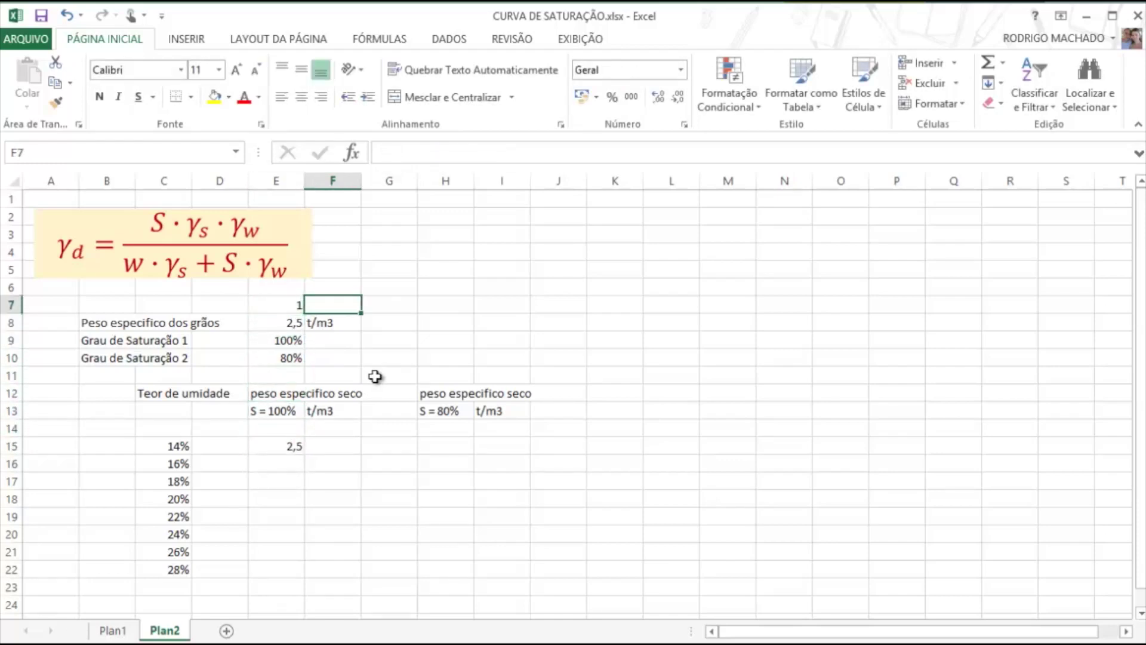
type("t/m3")
key("Return")
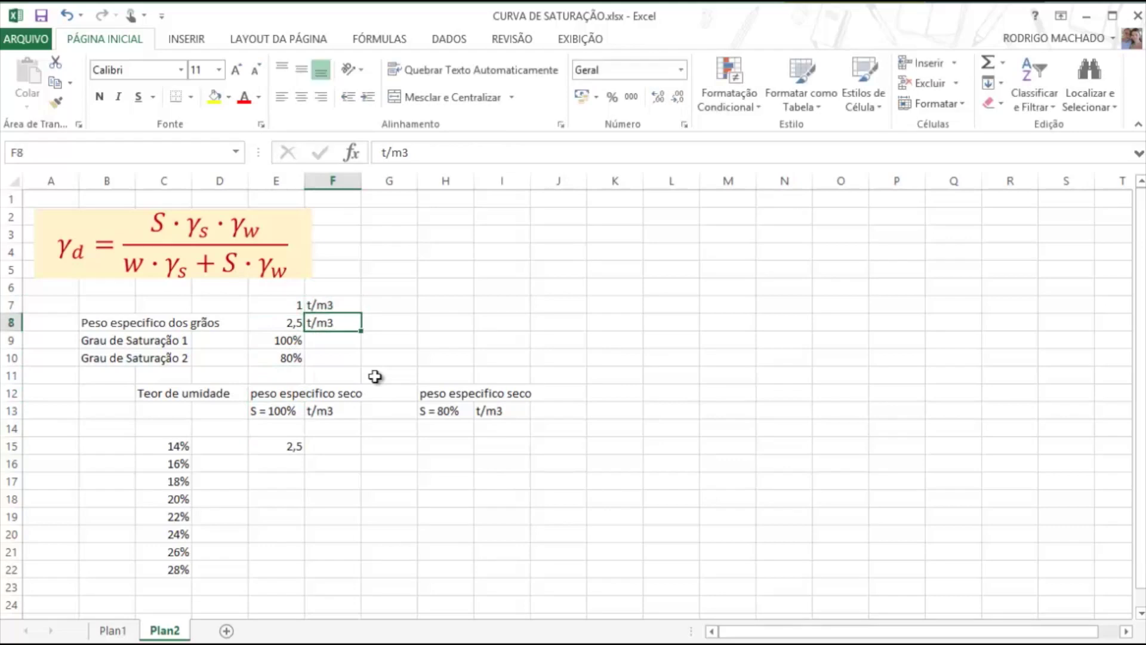
Label the new input row in B7 as "Peso especifico da água".
key("Left")
key("Up")
key("Left")
key("Left")
key("Left")
type("Peso es")
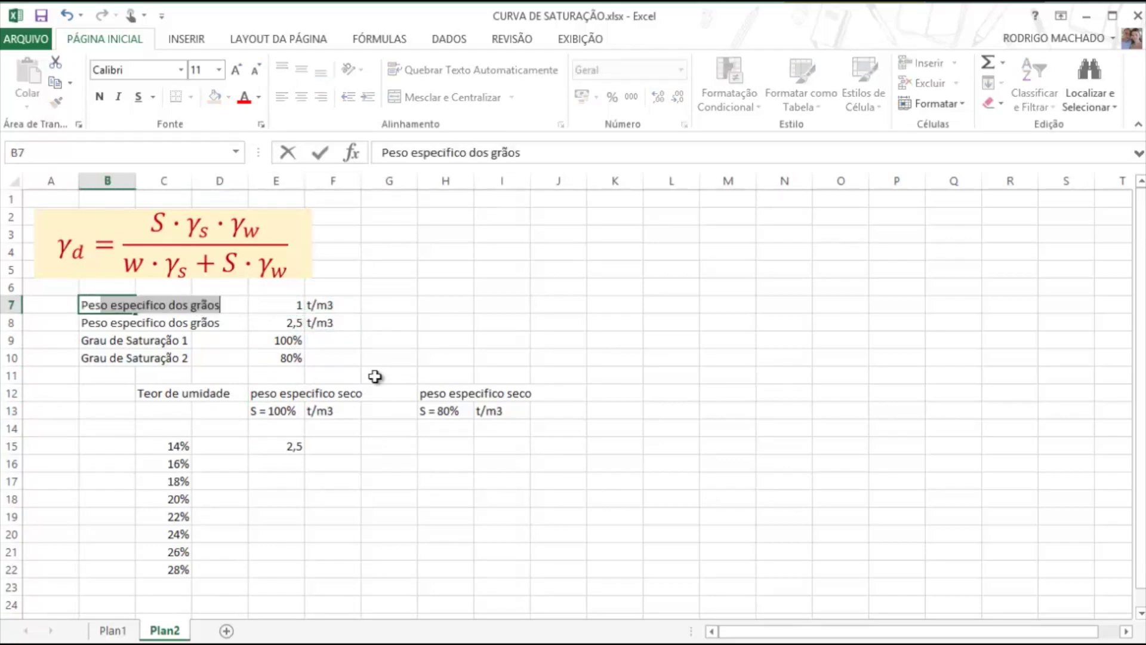
type("pecifico da ")
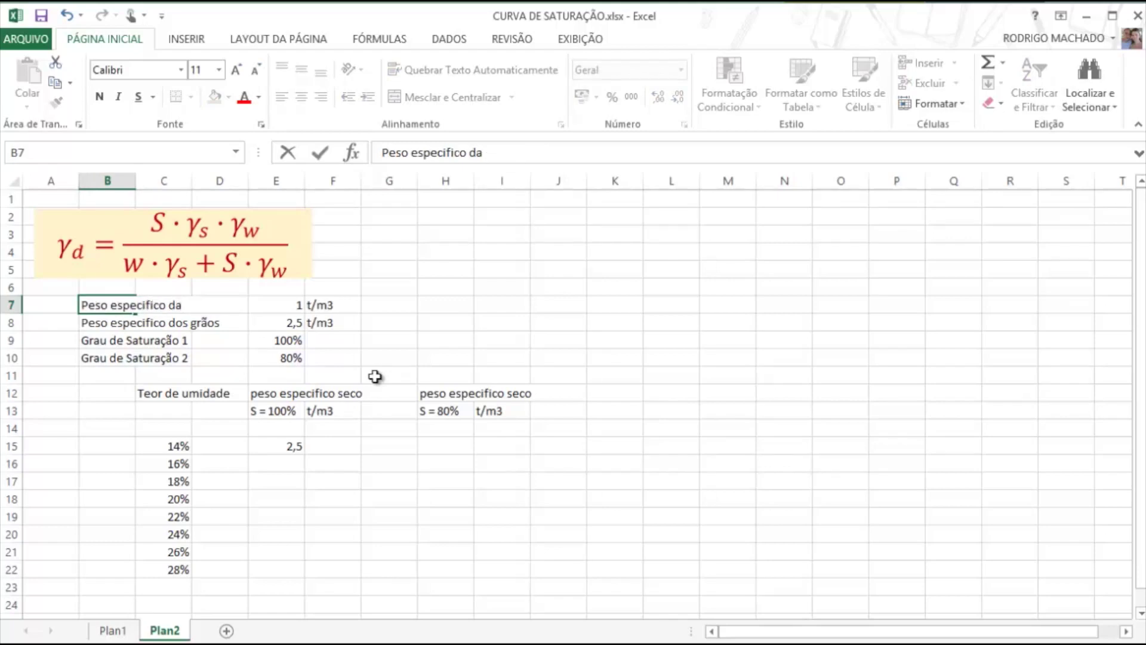
type("água")
key("Return")
Complete the E15 formula by dividing the numerator by ((C15*$E$8)+($E$9*E7)).
left_click(294, 442)
key("F2")
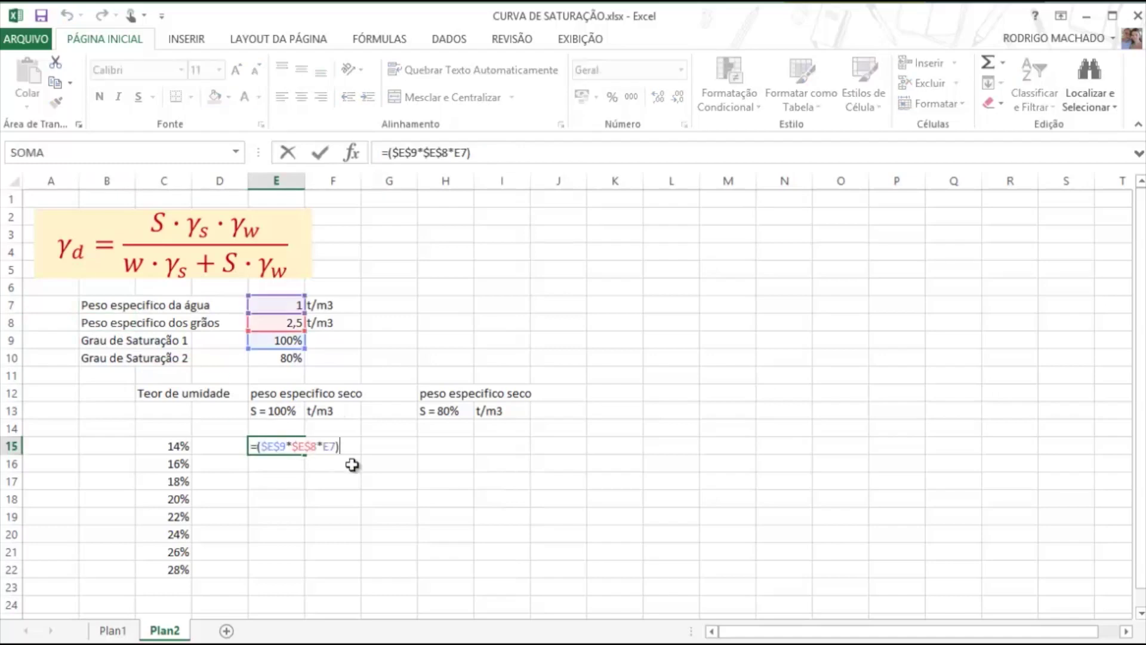
type("/")
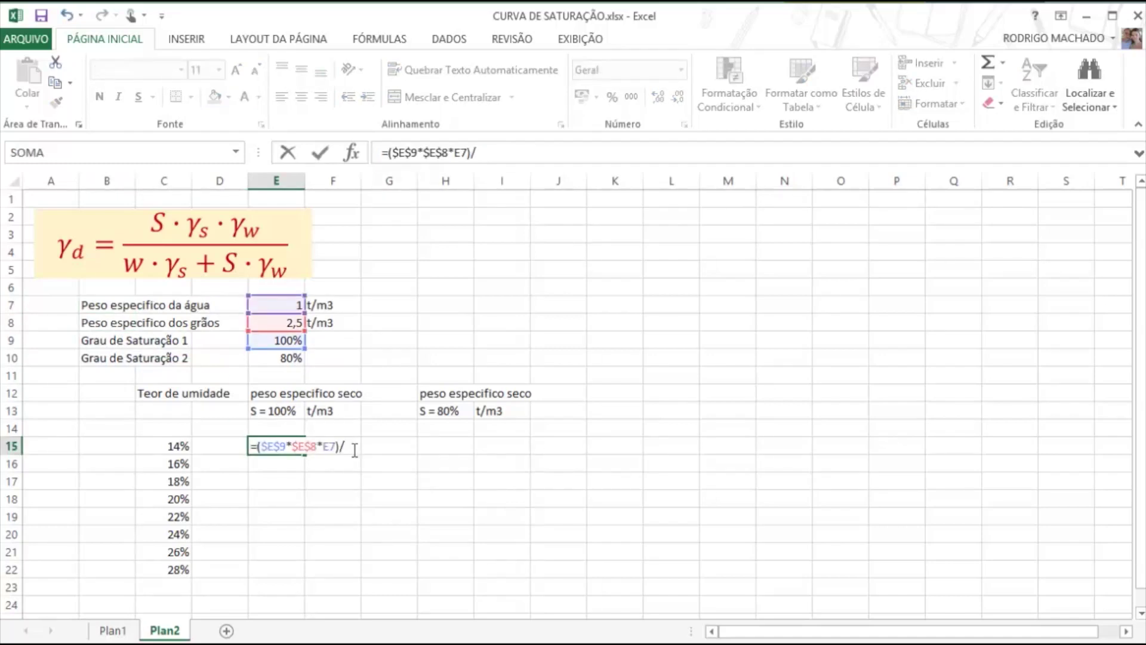
type("((")
left_click(178, 445)
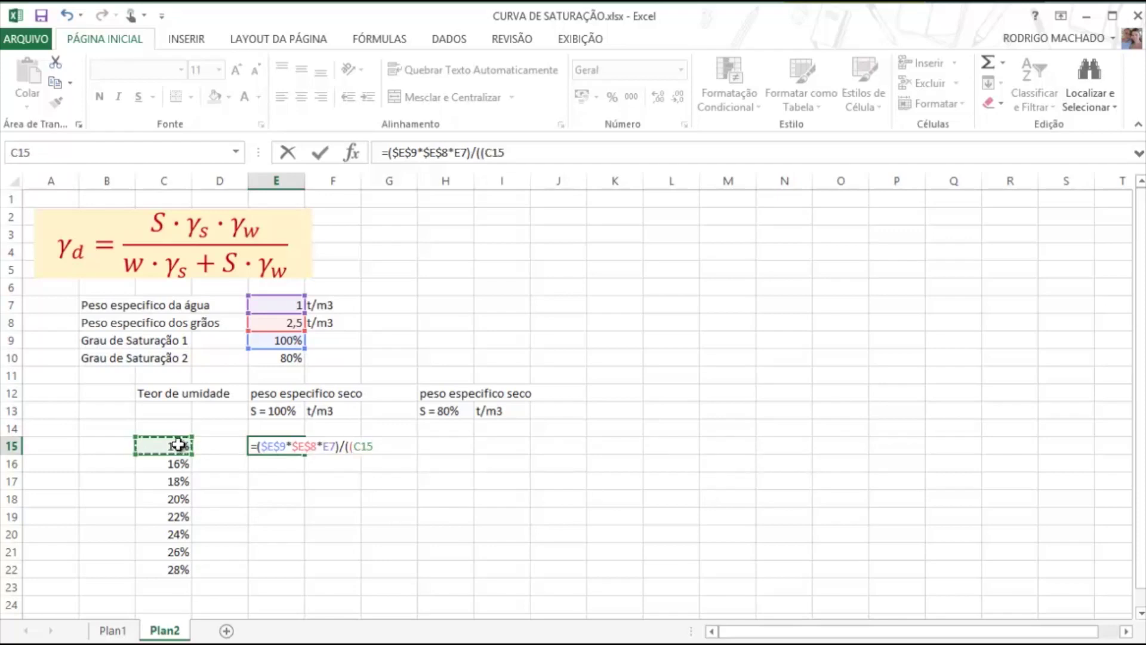
type("*")
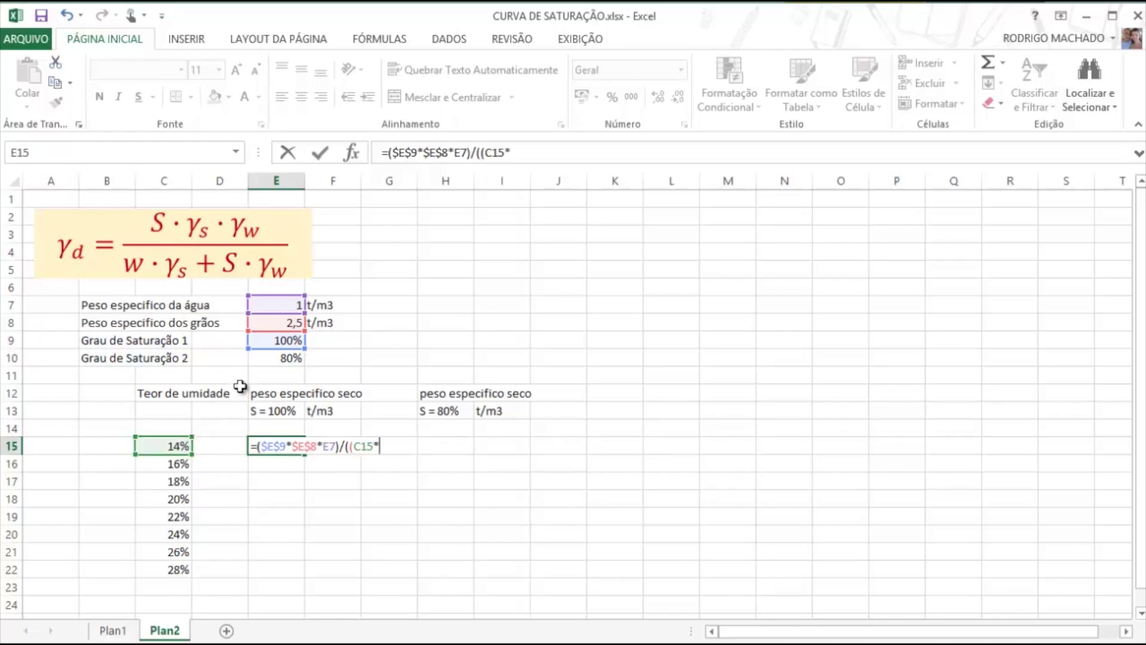
left_click(275, 323)
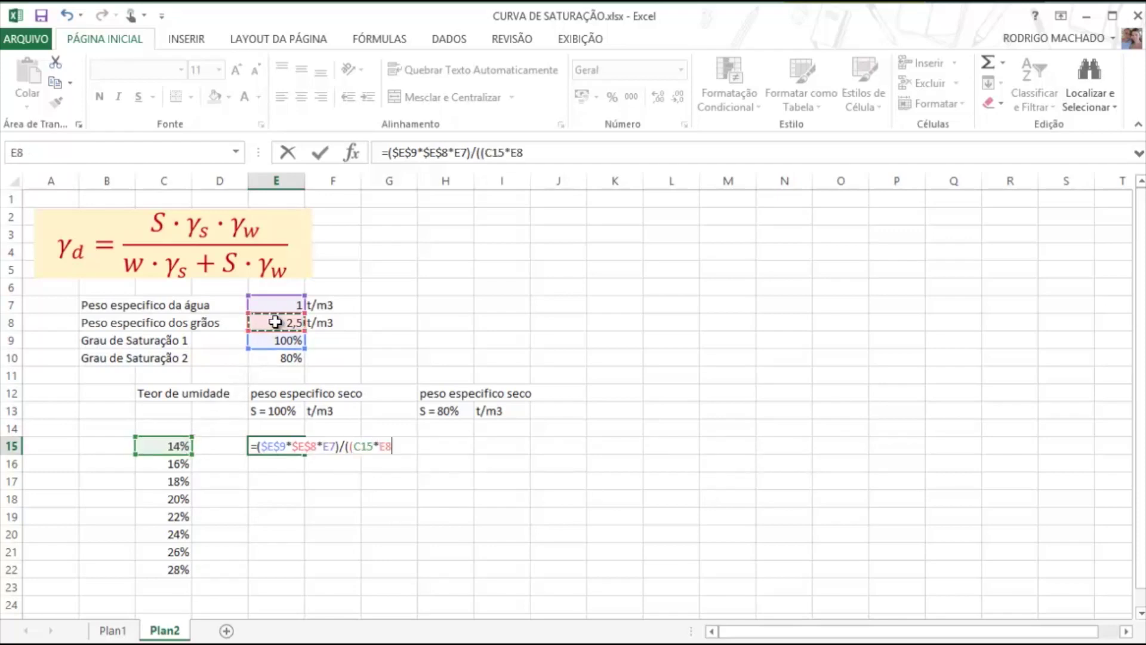
key("F4")
type(")")
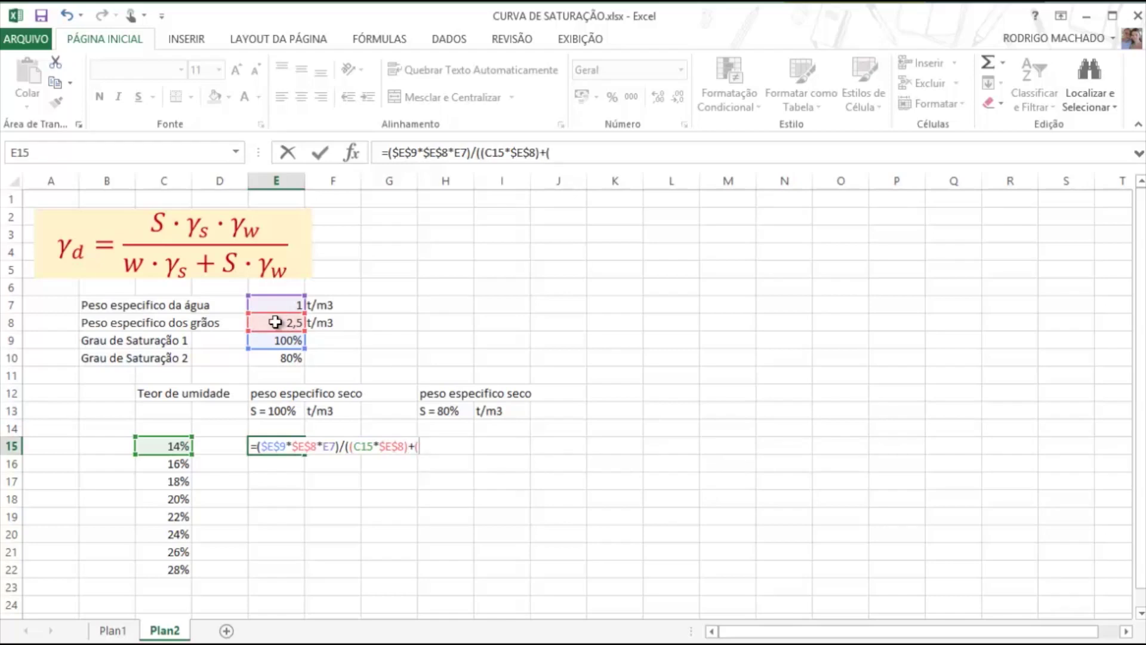
type("+(")
left_click(279, 340)
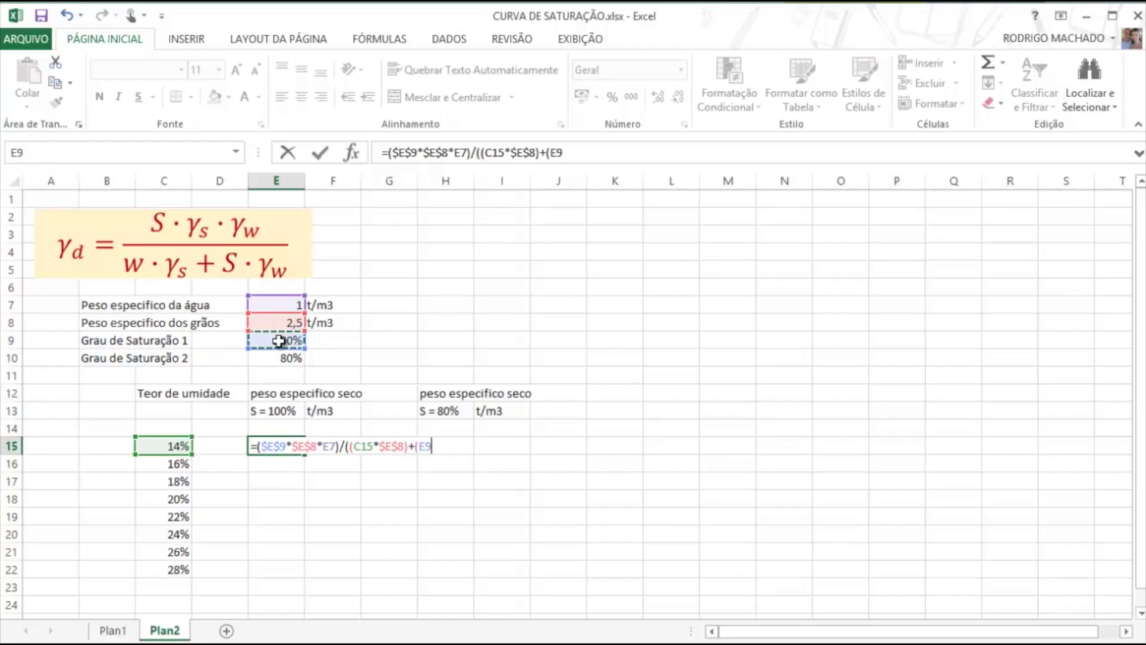
key("F4")
type("*")
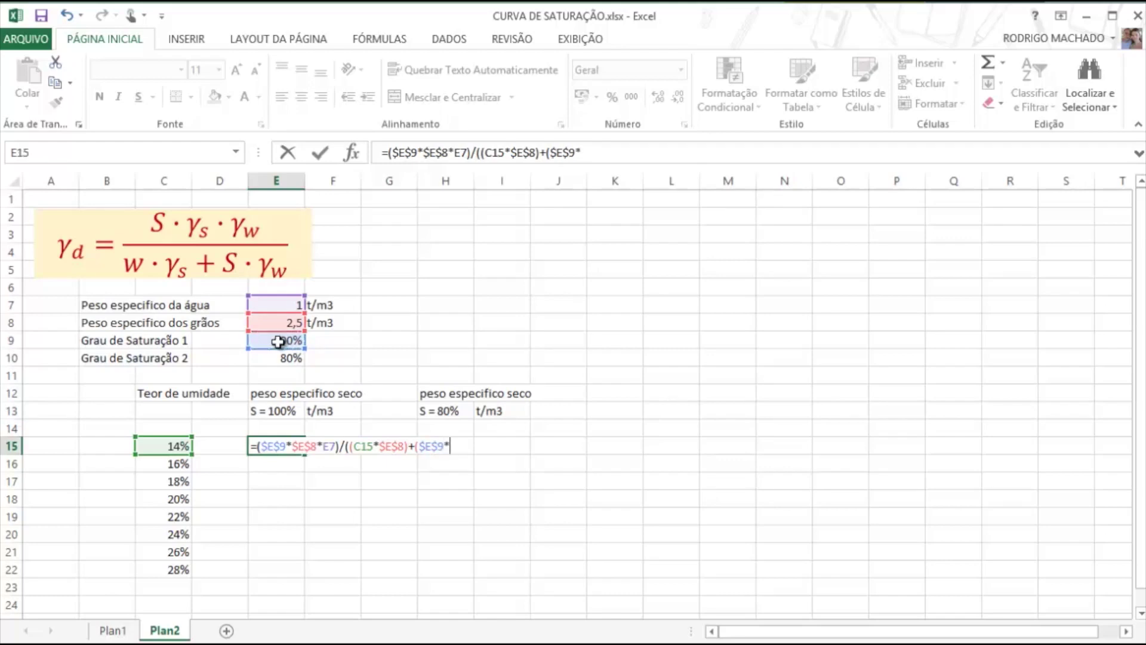
left_click(286, 305)
type("))")
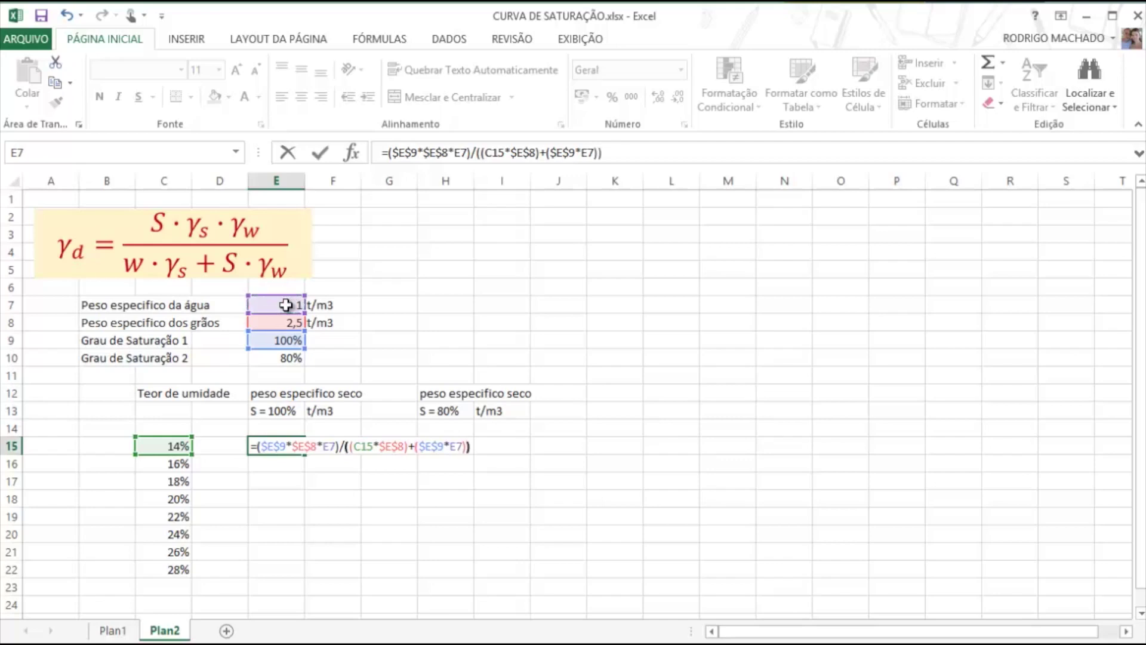
key("Return")
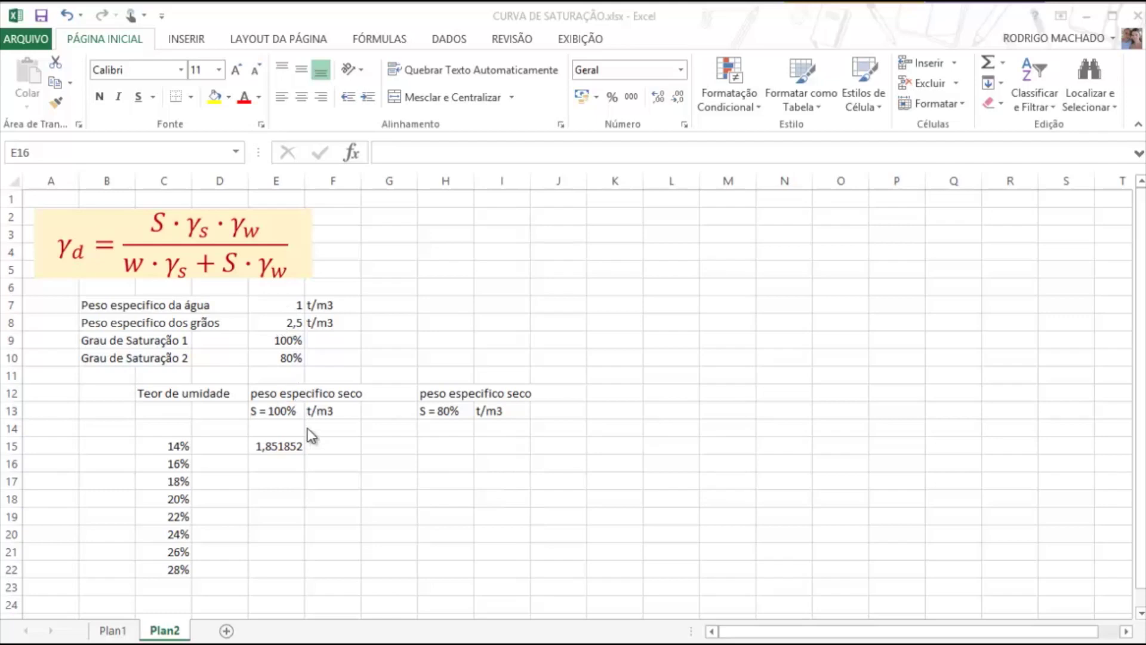
Format E15 with two decimal places and centred alignment, and fill its formula down to E22.
left_click(280, 444)
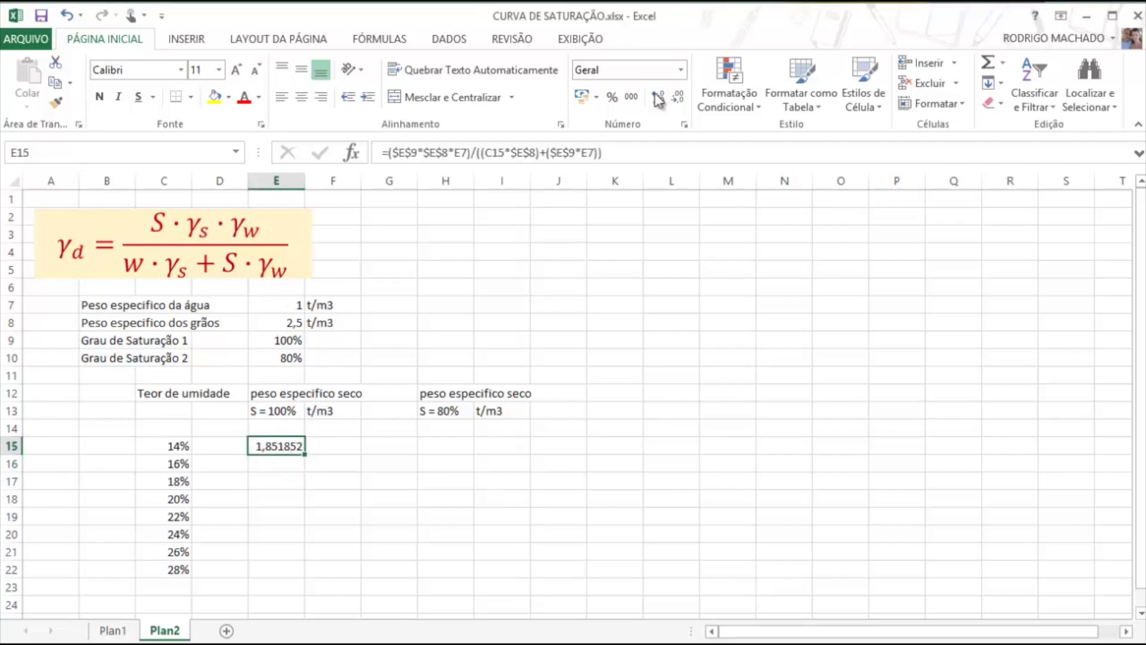
left_click(672, 99)
left_click(671, 99)
left_click(671, 99)
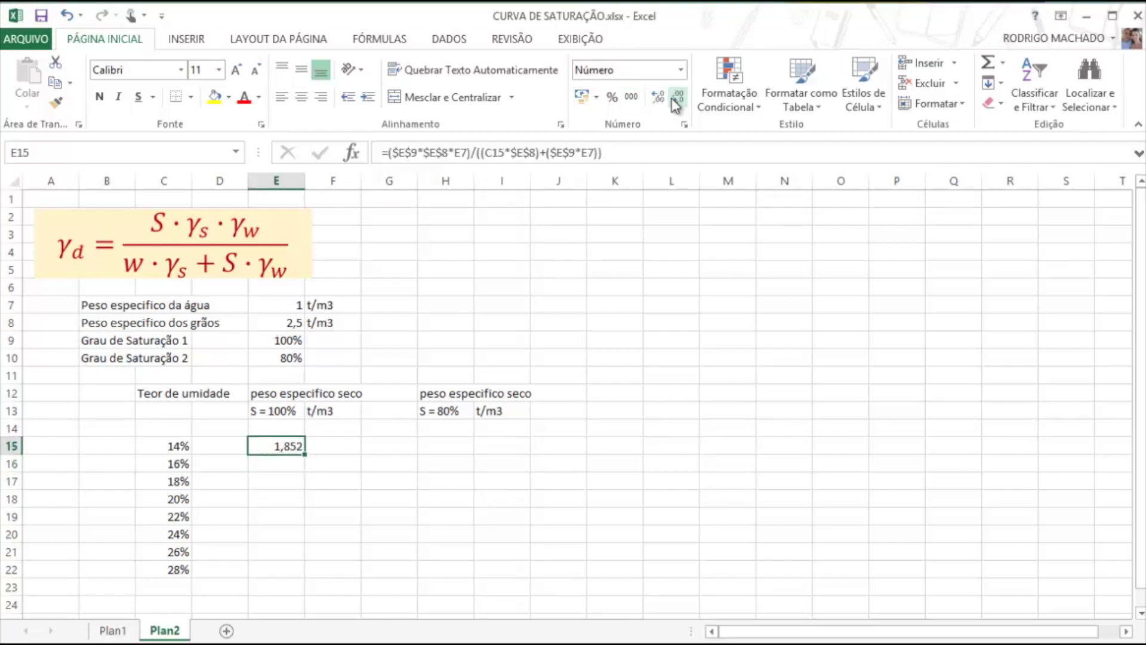
left_click(670, 100)
left_click(303, 98)
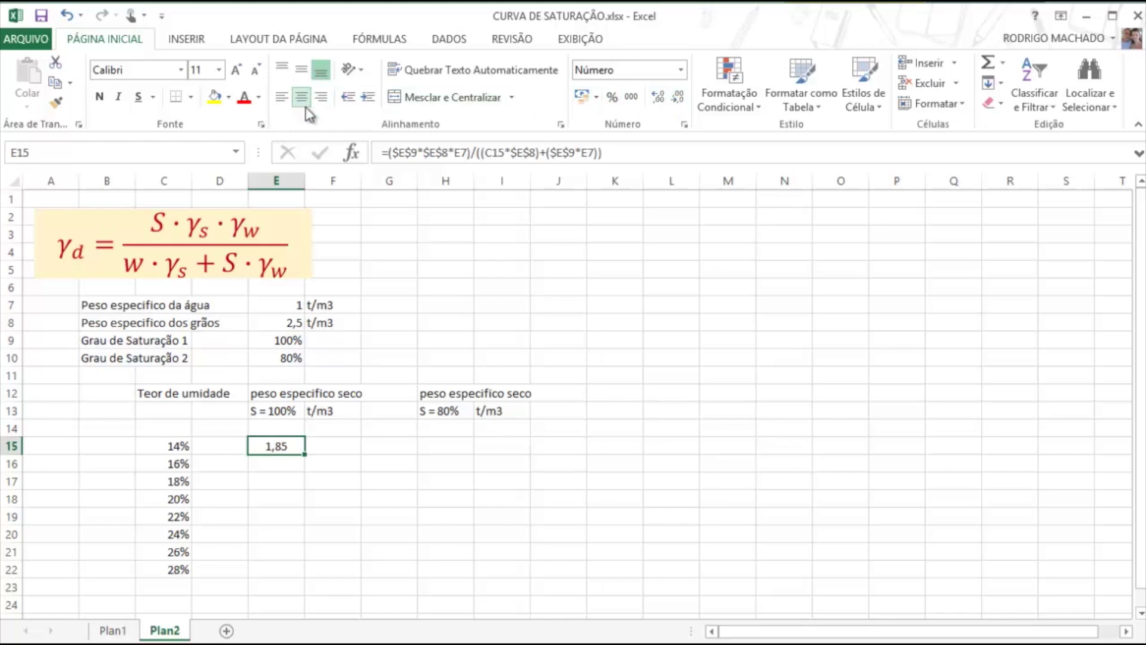
left_click_drag(304, 457, 305, 578)
Make the denominator's E7 reference in the E15 formula absolute as $E$7 and refill the column down to E22.
double_click(280, 449)
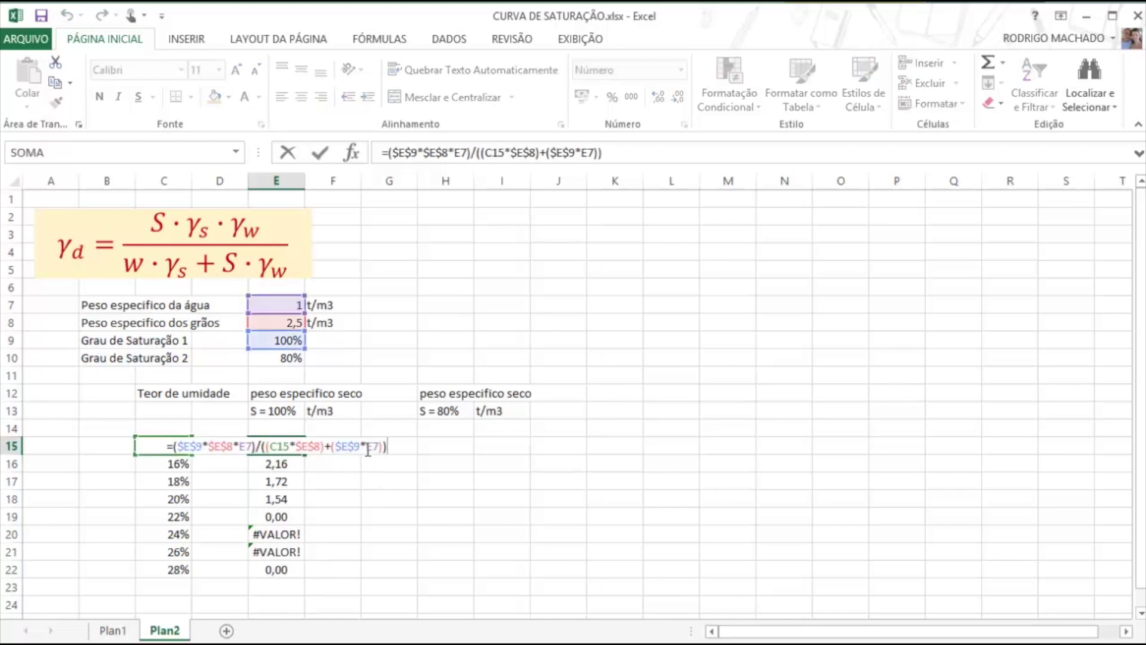
key("F4")
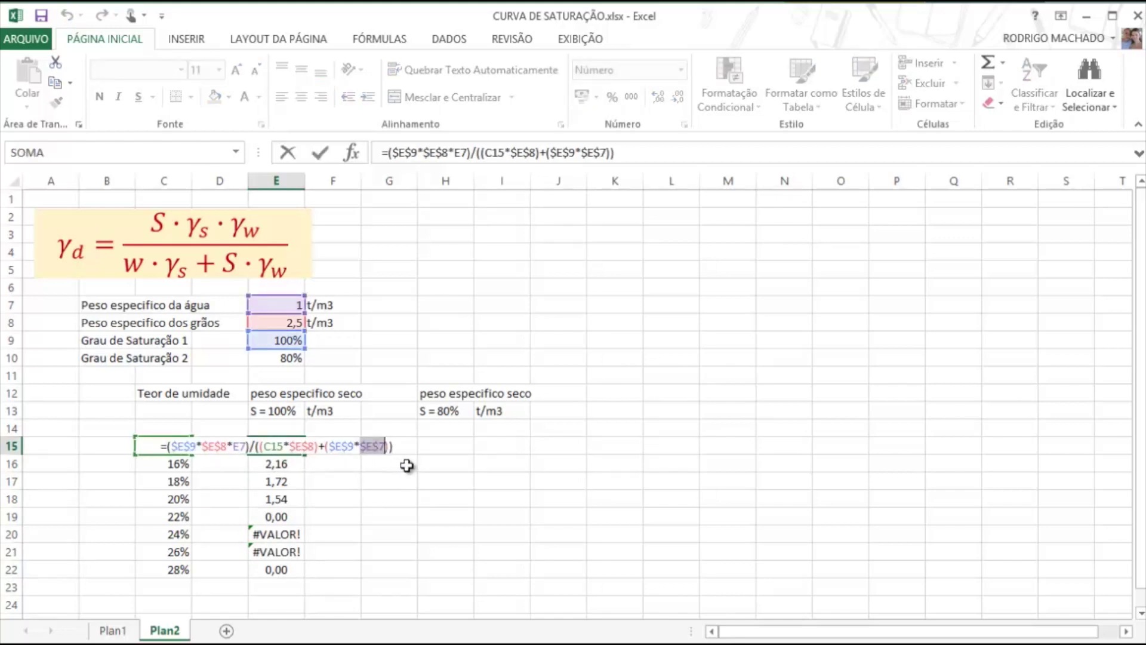
key("Return")
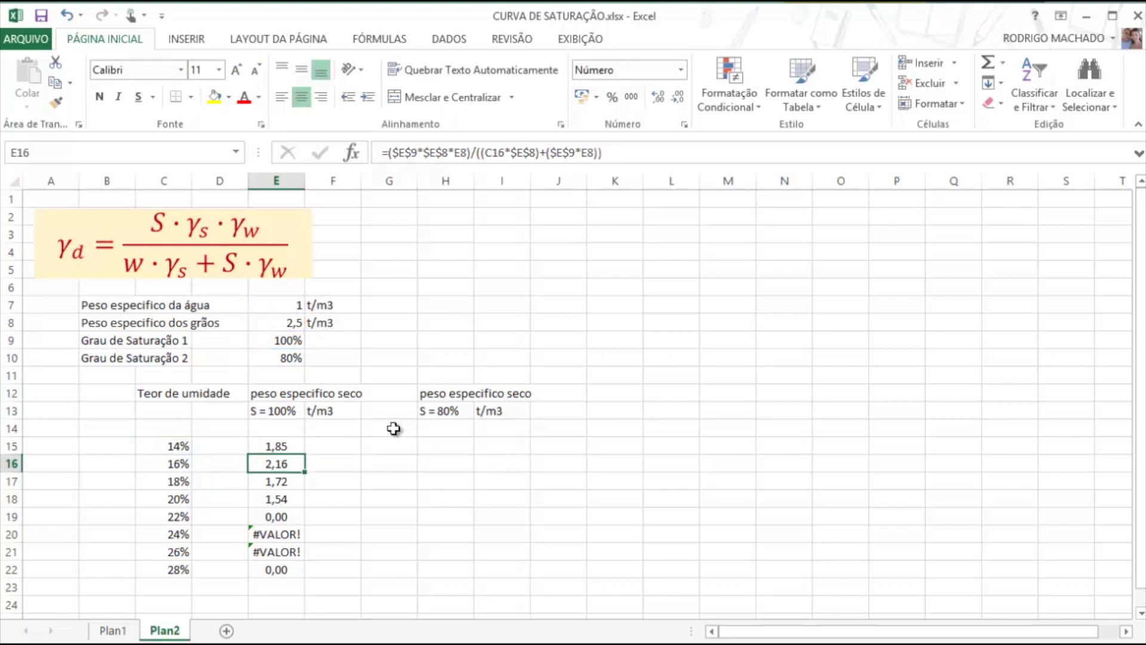
left_click(292, 449)
left_click_drag(307, 458, 306, 578)
Make the numerator's E7 reference in the E15 formula absolute as $E$7 and fill the corrected formula down to E22.
left_click(302, 444)
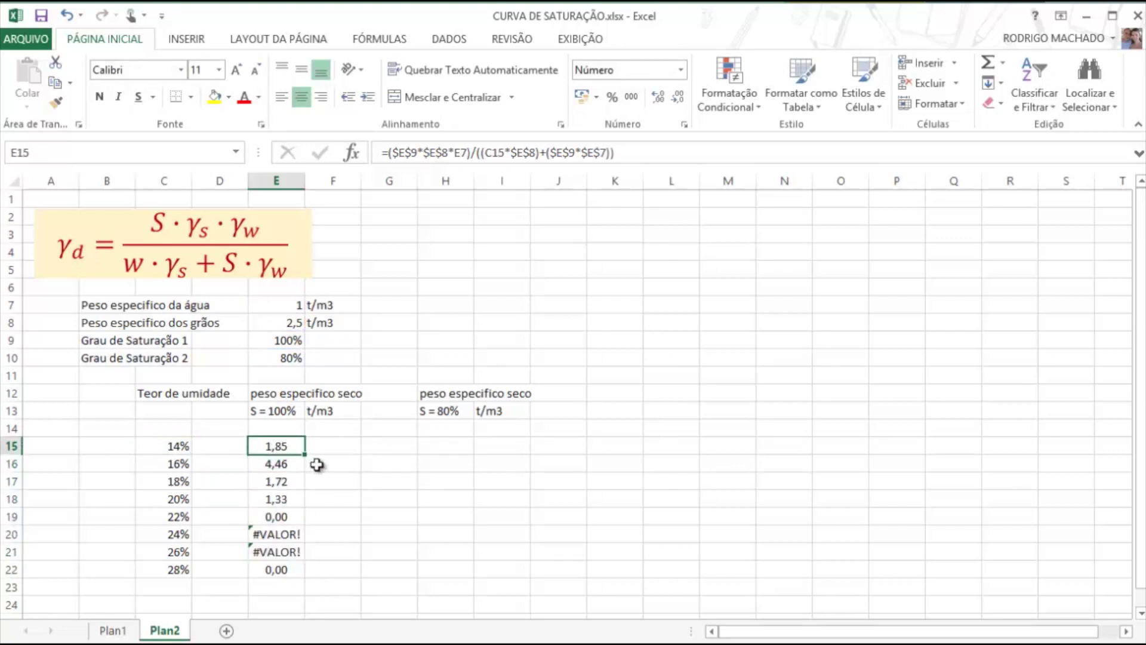
key("F2")
key("Left")
key("Left")
key("Left")
key("Left")
key("Left")
key("Left")
key("Left")
key("Left")
key("Left")
key("Left")
key("Left")
key("Left")
key("Left")
key("Left")
key("Left")
key("Left")
key("Left")
key("Left")
key("Left")
key("Left")
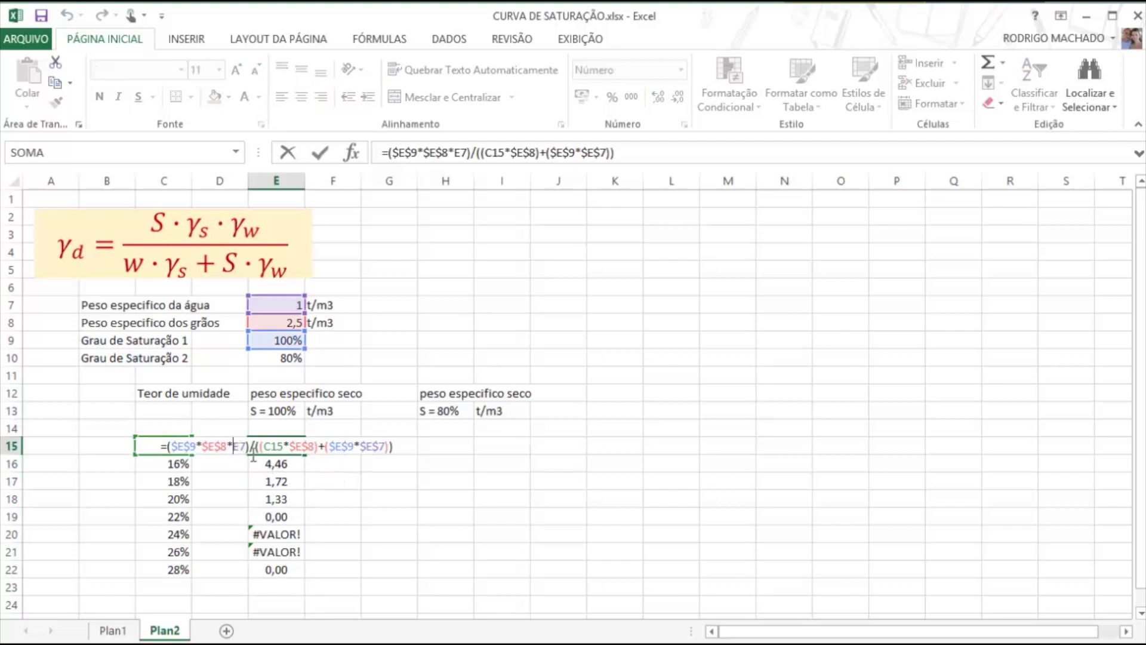
key("F4")
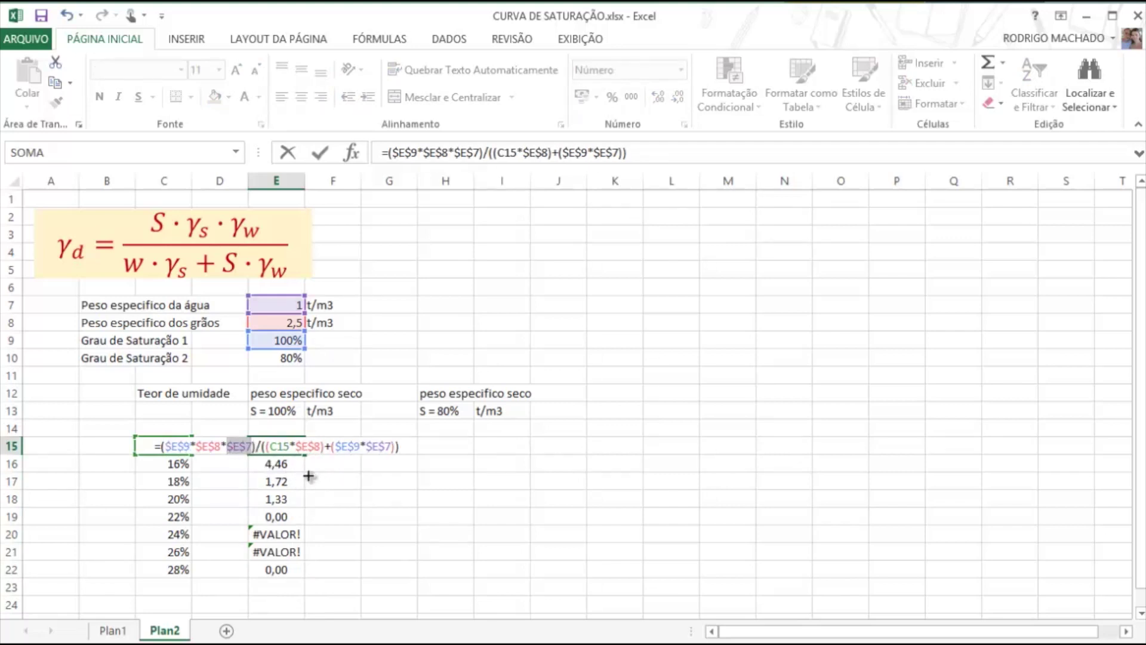
key("Return")
left_click(280, 447)
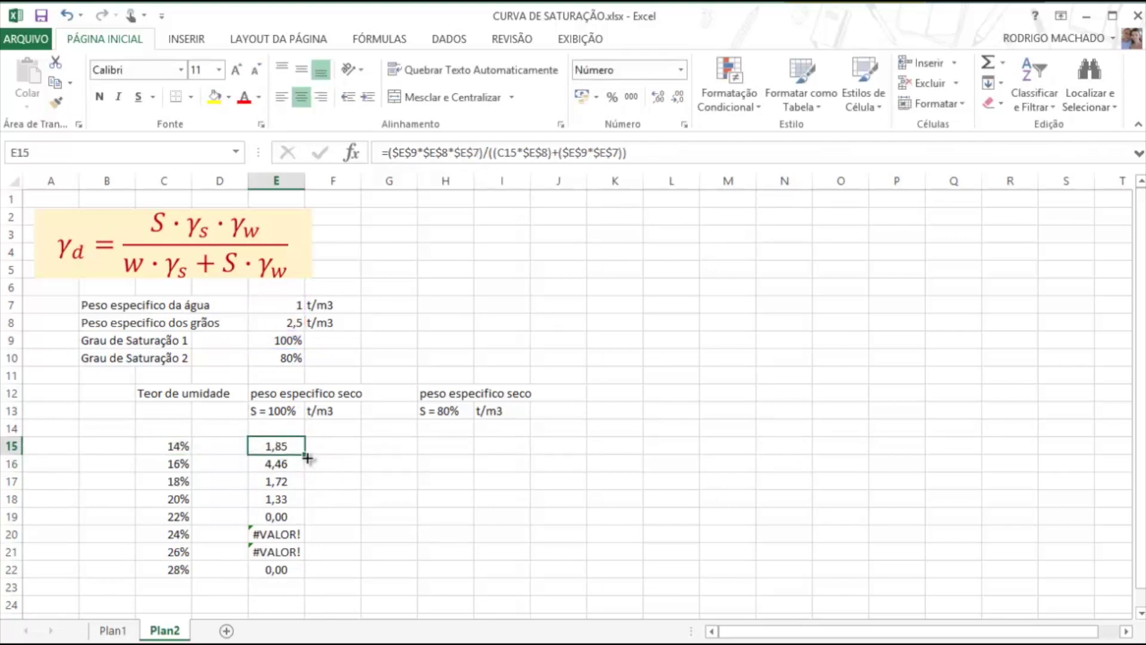
left_click_drag(307, 457, 309, 574)
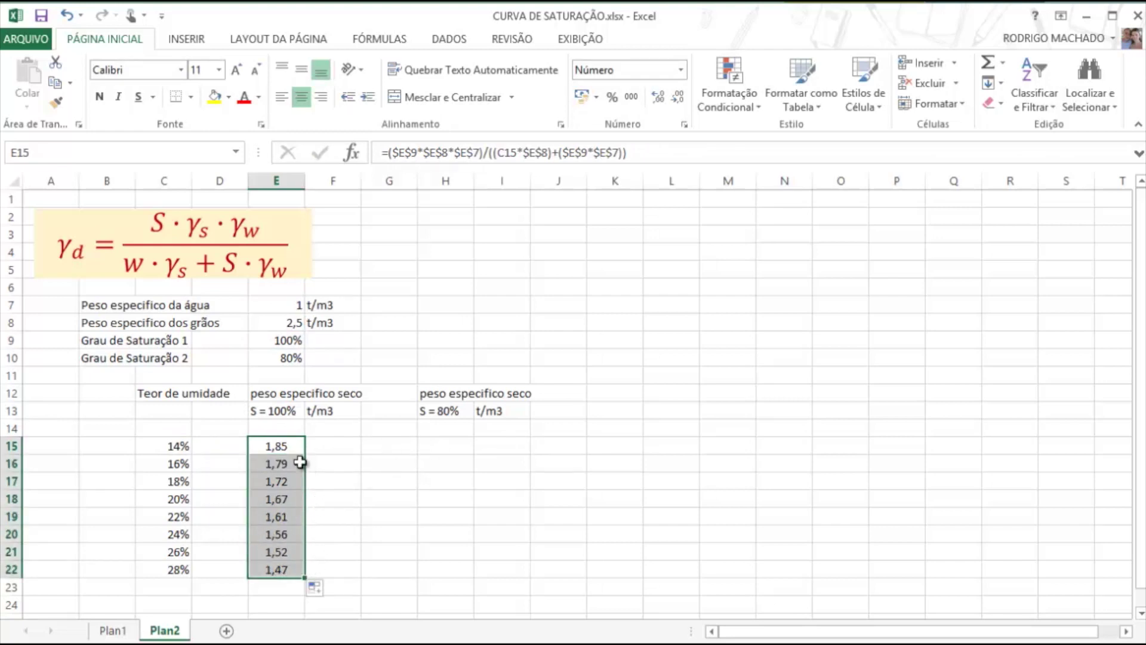
Copy the E15 formula into H15 and change both of its saturation references from $E$9 to $E$10.
left_click_drag(273, 444, 274, 445)
key("ctrl+c")
left_click(444, 444)
key("ctrl+v")
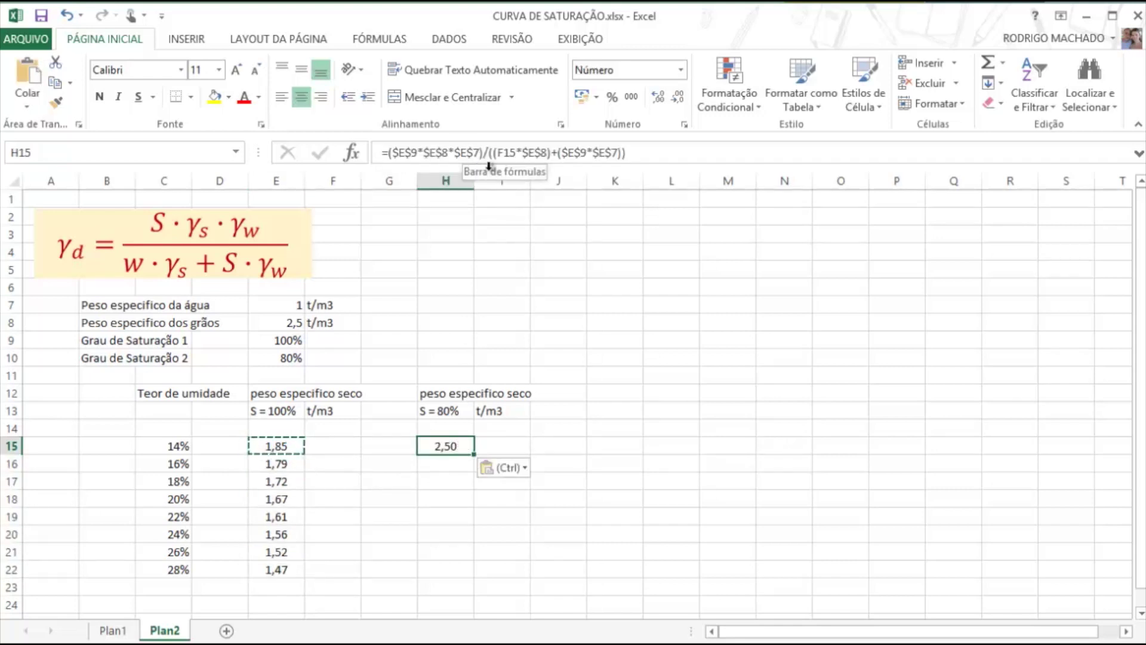
key("F2")
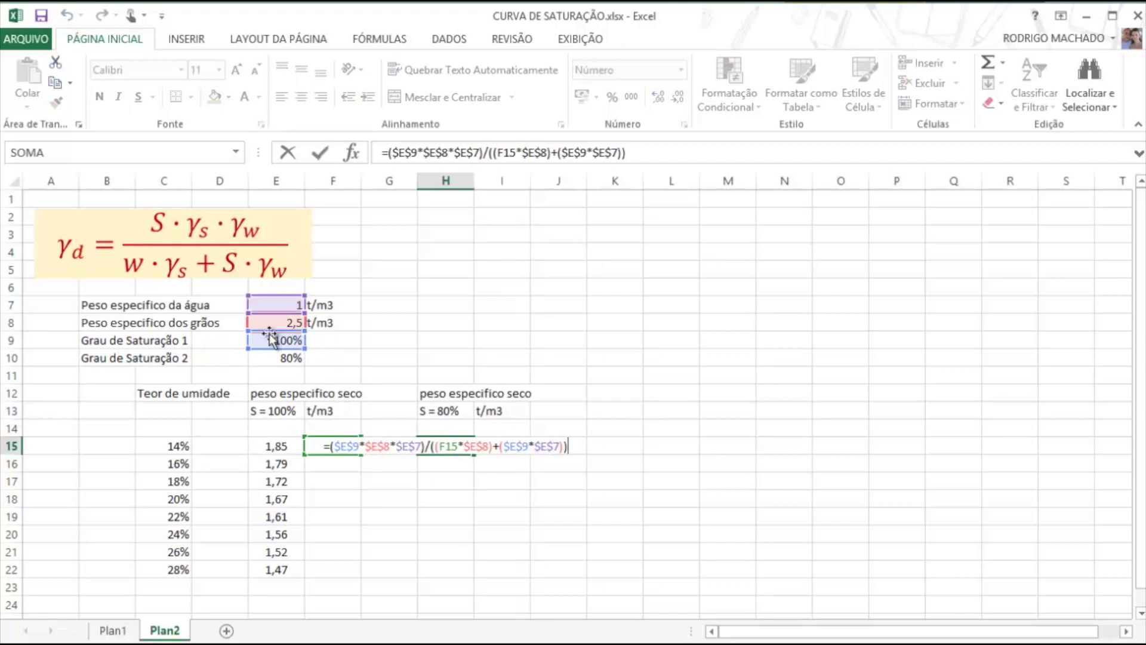
mouse_move(270, 337)
left_mouse_down()
mouse_move(274, 358)
mouse_move(244, 356)
mouse_move(270, 358)
left_mouse_up()
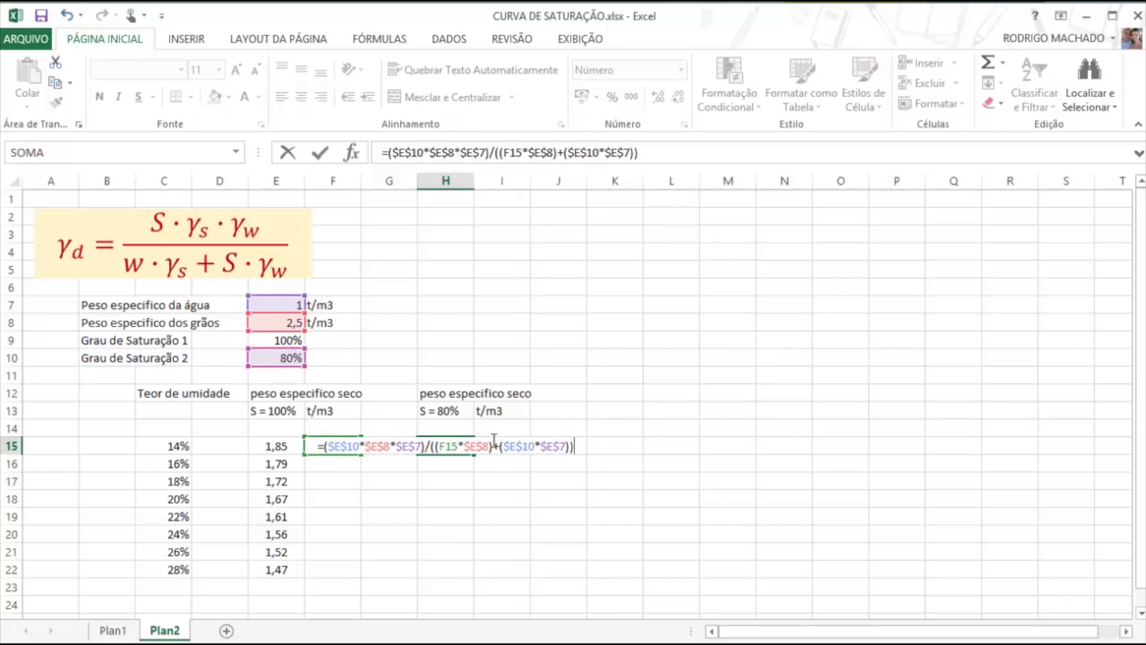
key("Return")
left_click(442, 444)
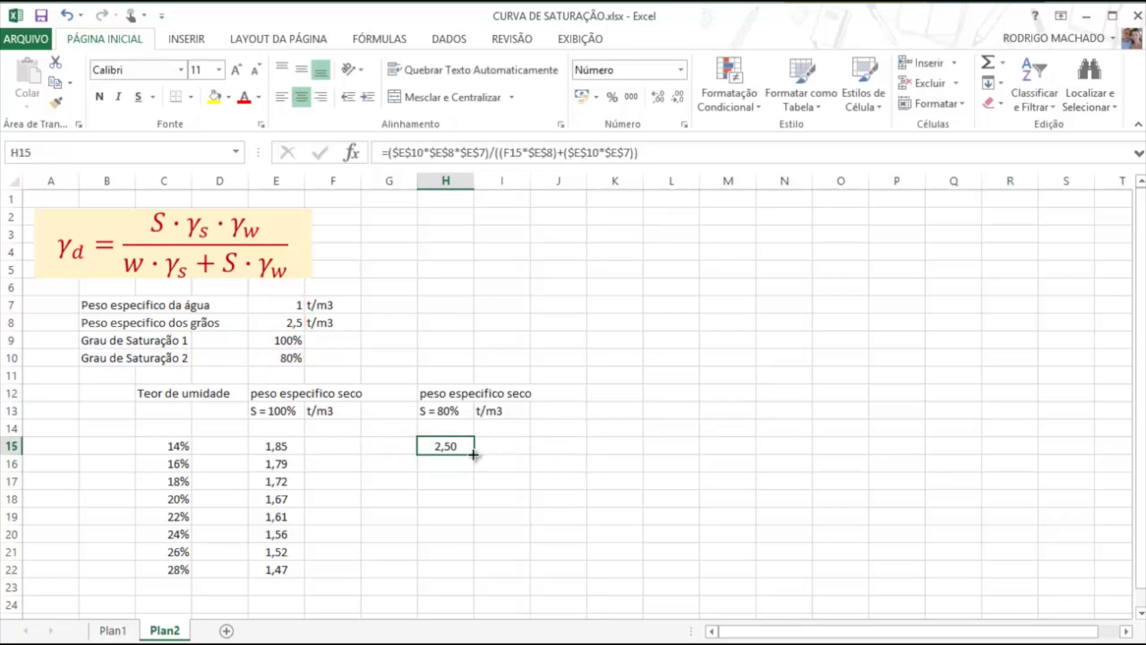
Fill the H15 formula down to H22 and compare its cell references with those in E15.
left_click_drag(474, 455, 475, 576)
left_click(447, 443)
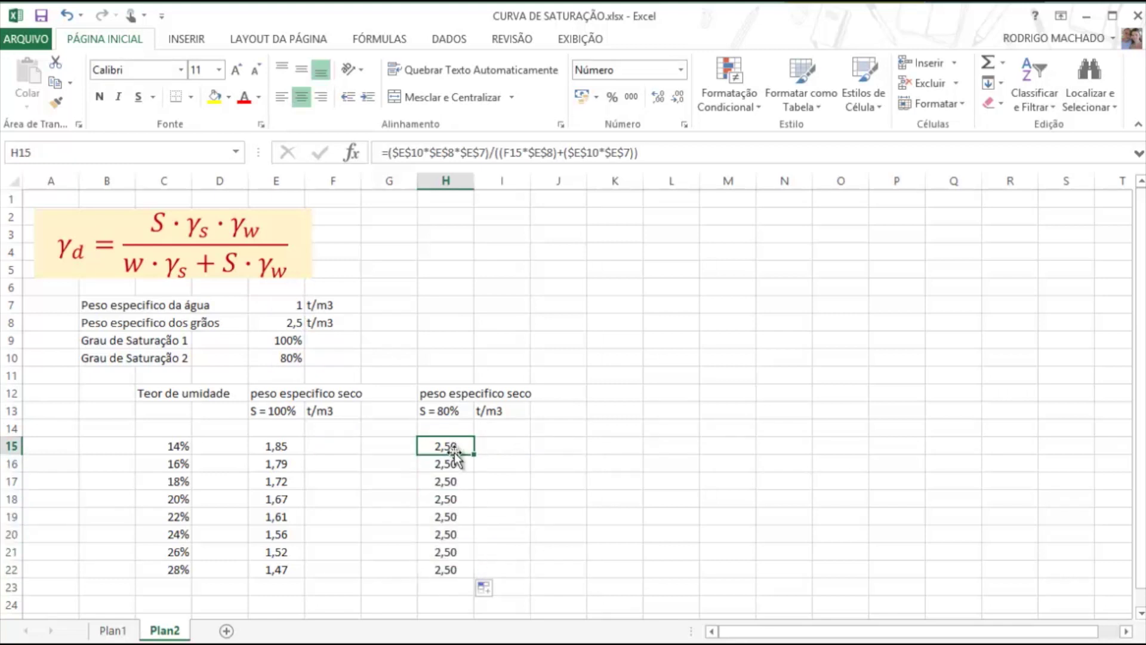
key("F2")
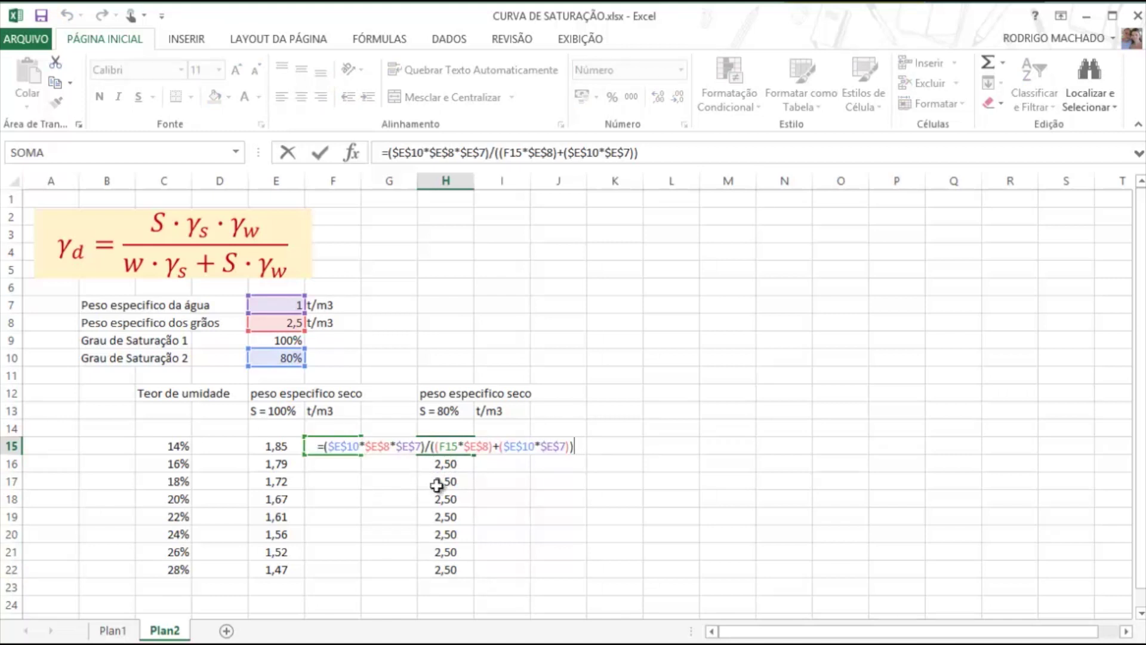
left_click(503, 491)
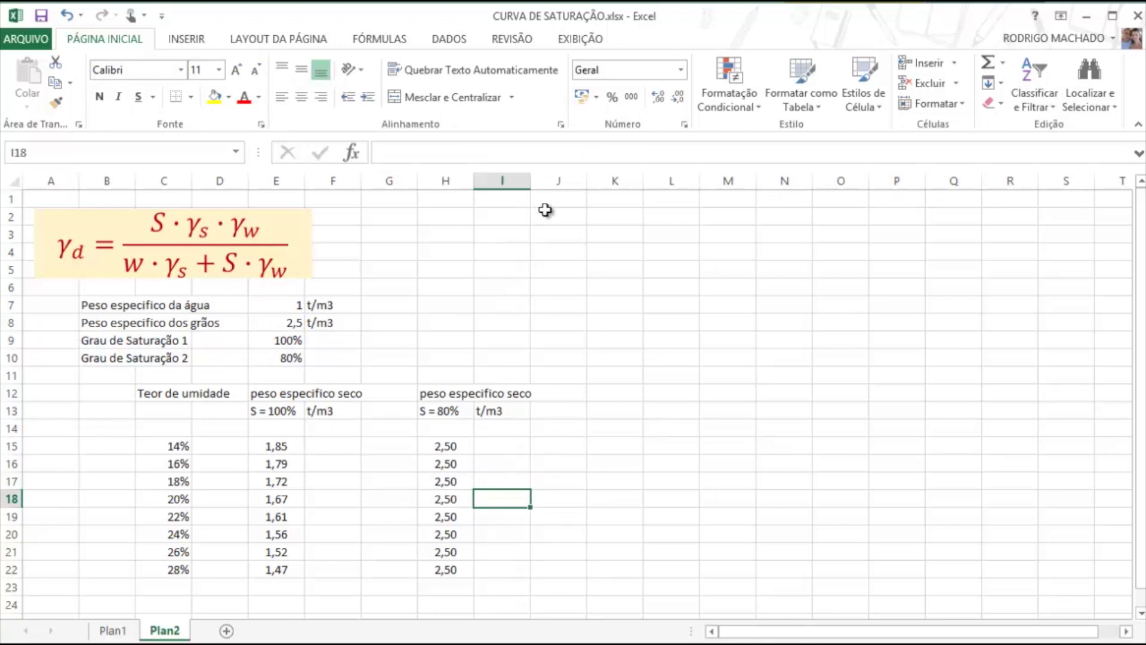
left_click(445, 448)
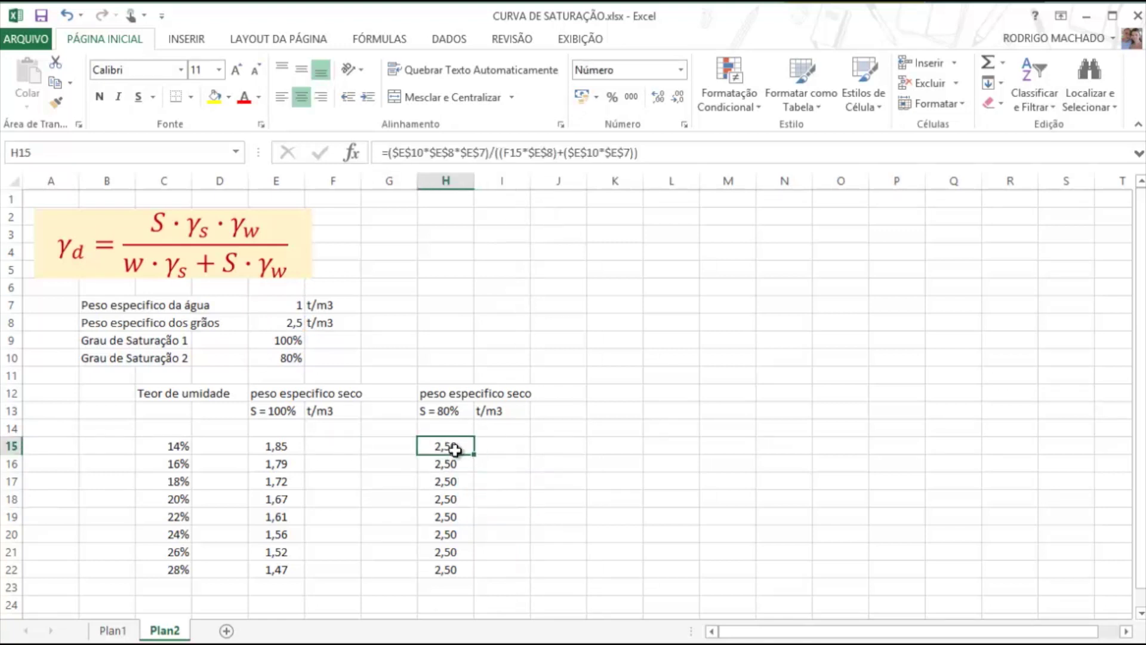
key("F2")
key("Escape")
left_click(297, 443)
key("F2")
left_click(446, 447)
Replace the F15 reference in the H15 formula with the moisture cell C15 and fill the formula down to H22.
key("F2")
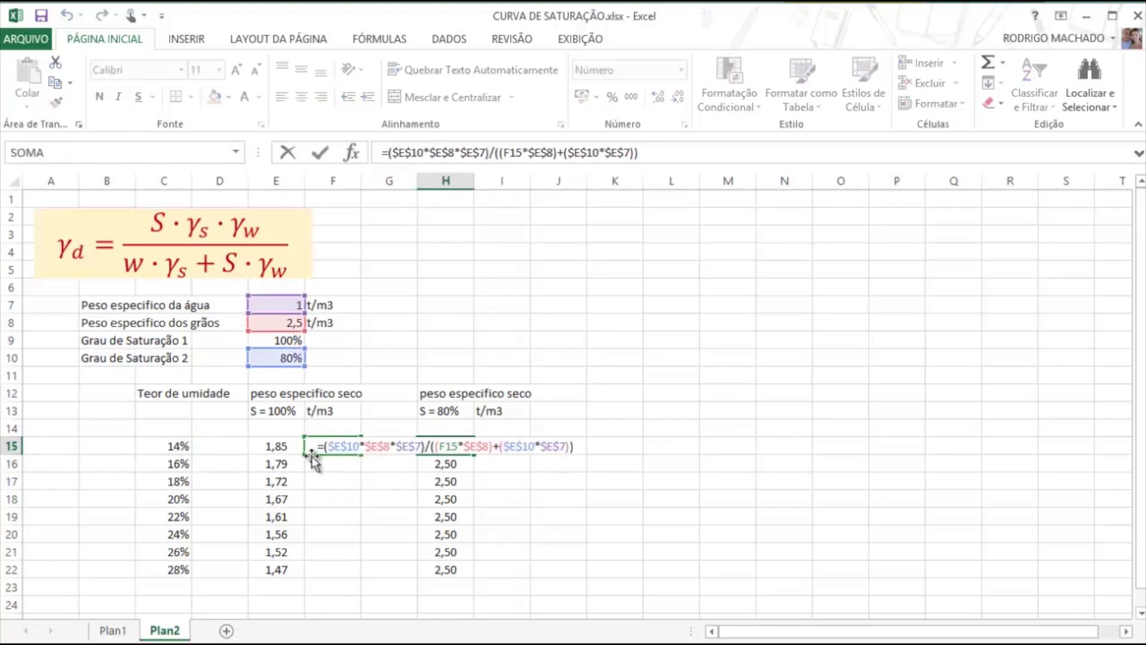
left_click(176, 446)
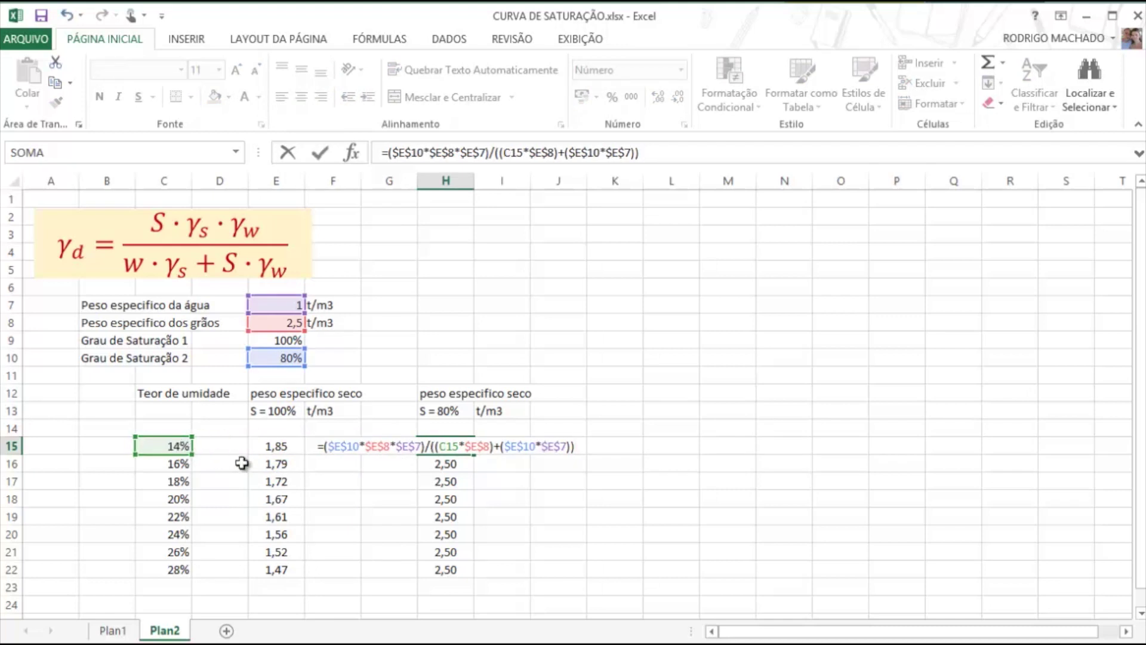
key("Return")
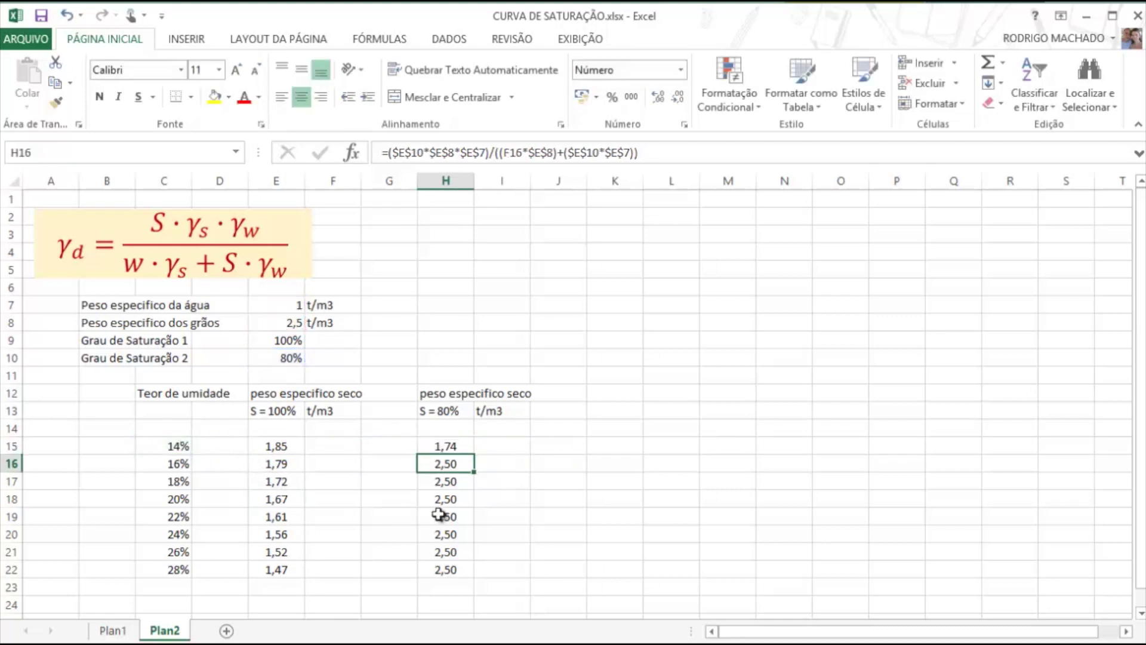
key("Up")
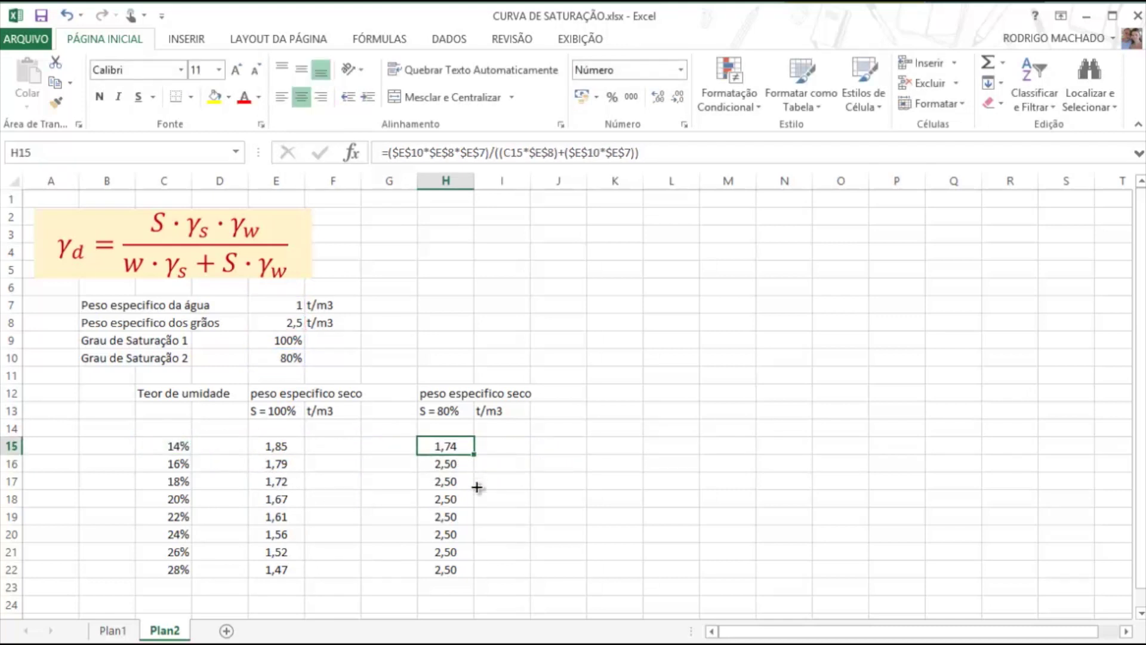
left_click_drag(474, 453, 475, 578)
left_click(552, 505)
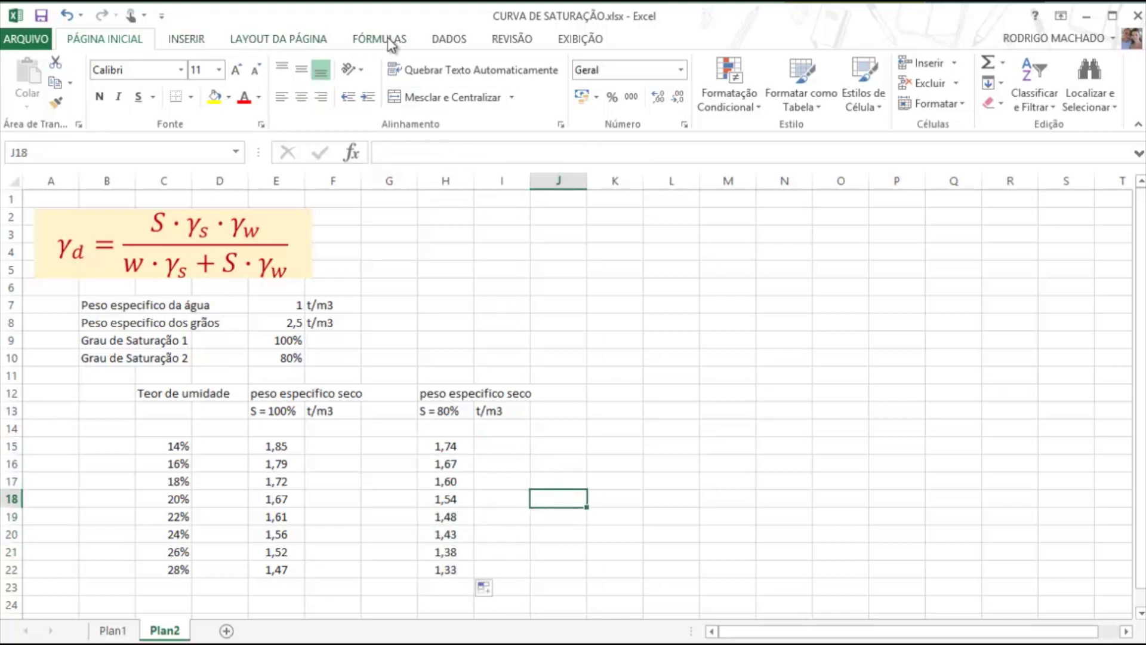
Insert an empty scatter chart with straight lines and markers, and move it beside the S = 80% column, clear of the table.
left_click(186, 39)
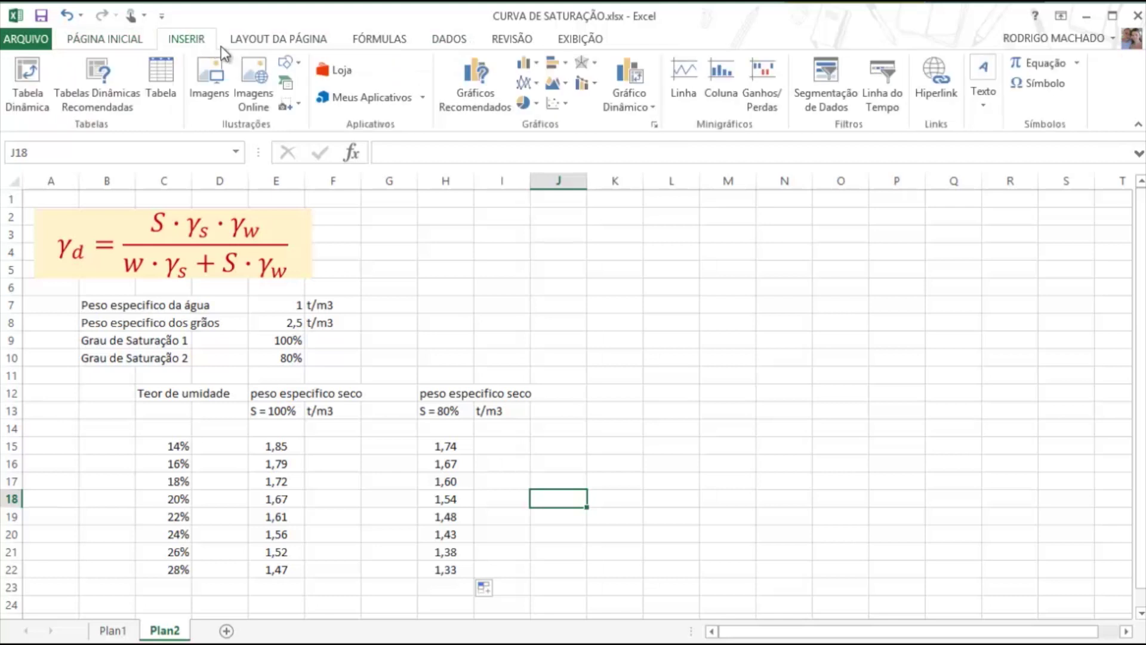
left_click(561, 104)
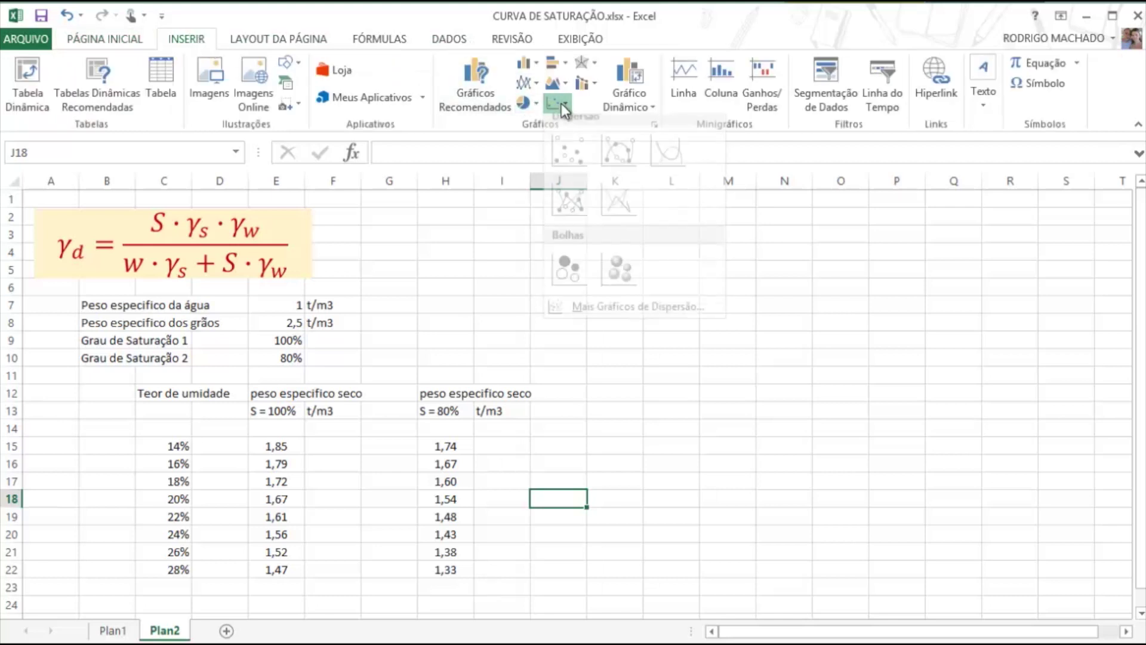
left_click(577, 211)
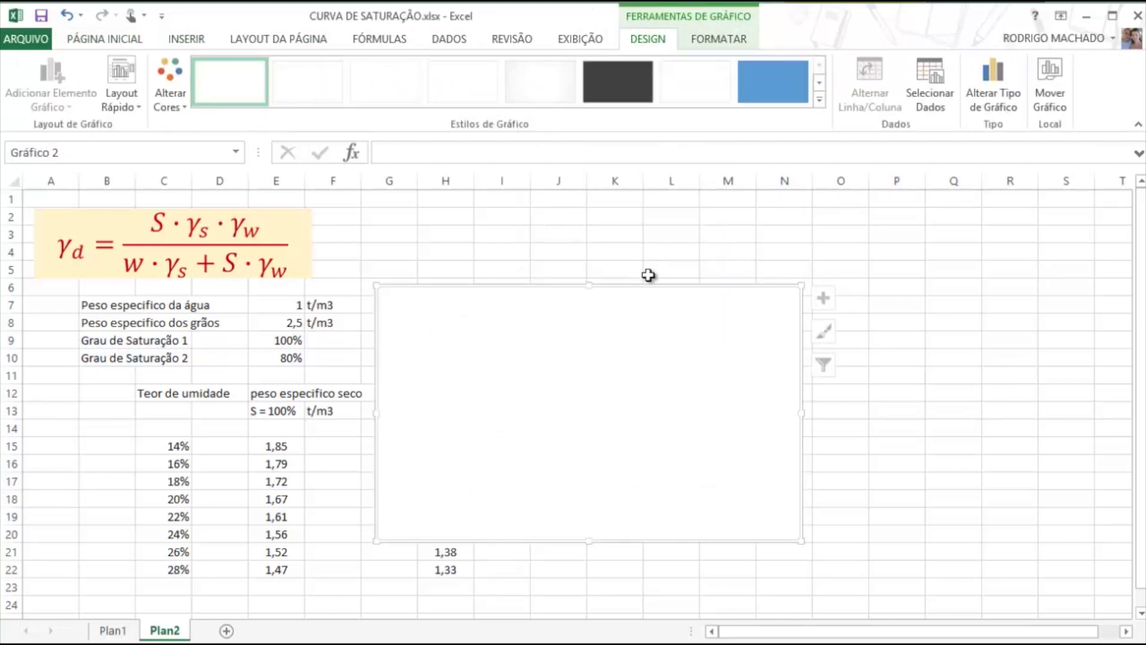
left_click_drag(647, 284, 842, 276)
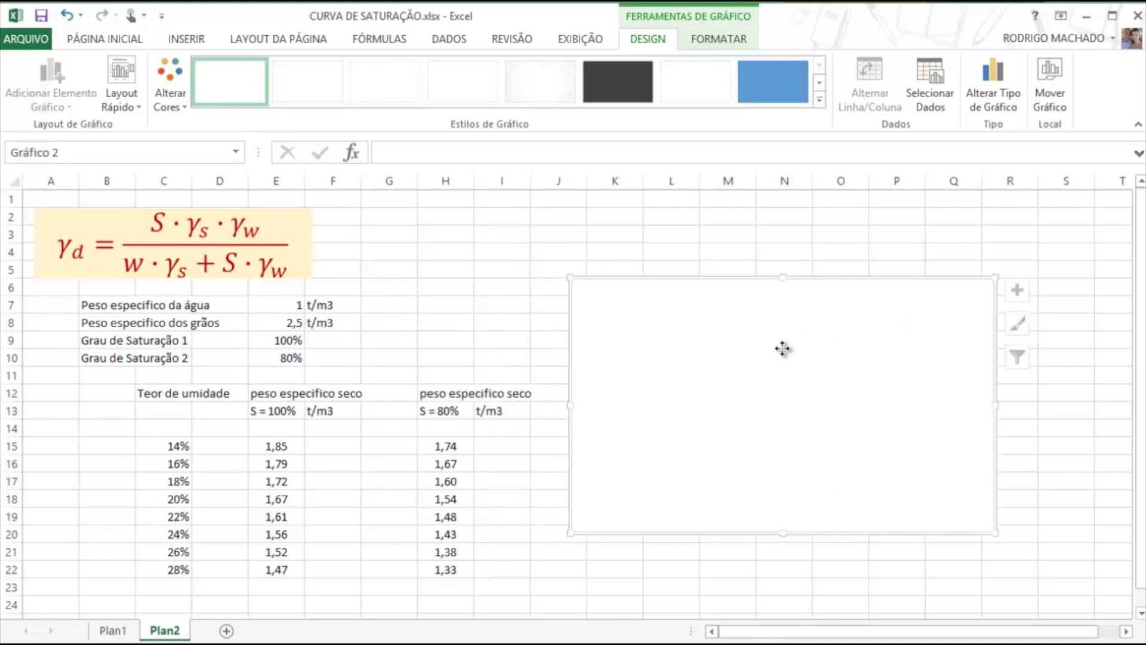
Add a new data series to the empty chart, taking its name from the S = 100% heading in E13.
right_click(783, 351)
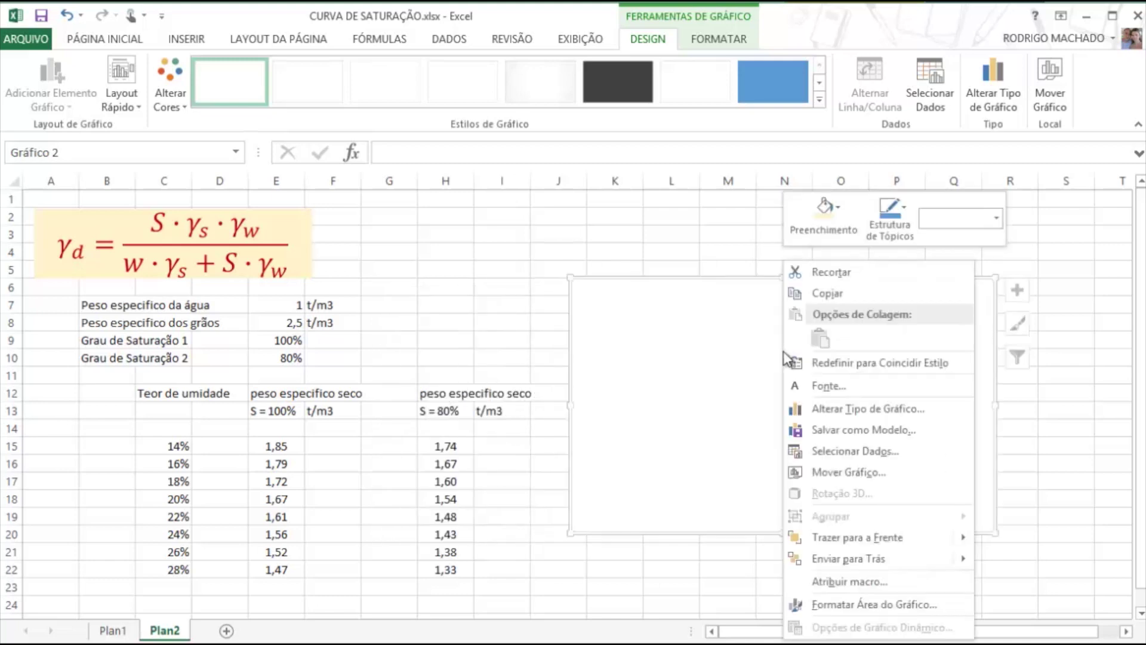
left_click(858, 452)
left_click(235, 392)
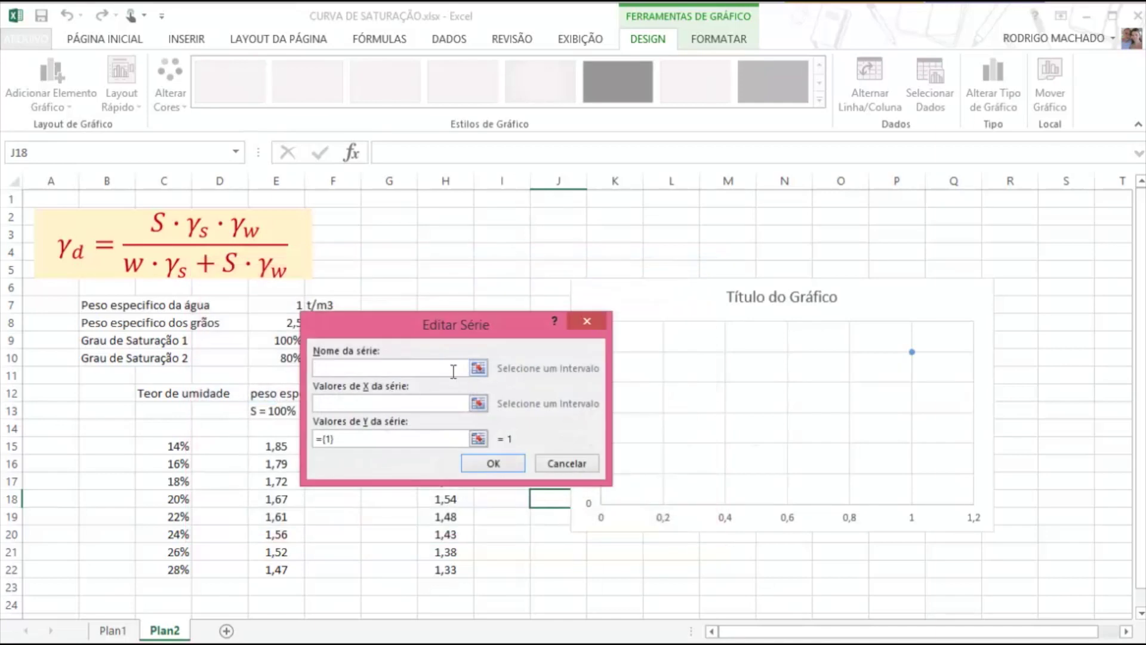
left_click(479, 368)
left_click(275, 411)
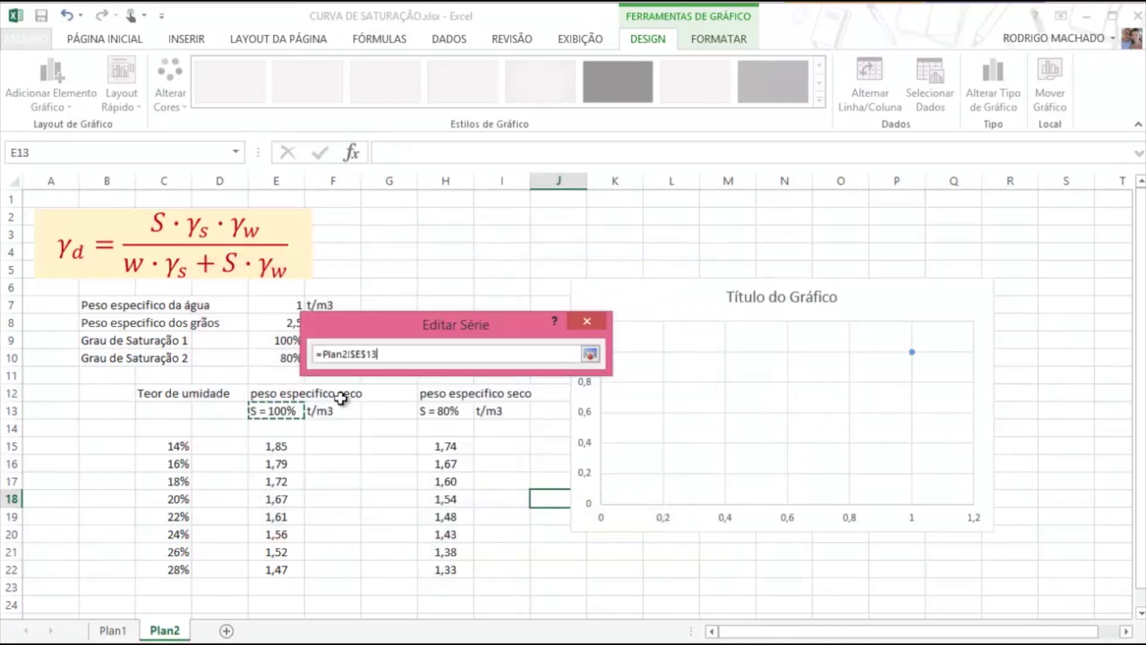
left_click(591, 355)
Set the S = 100% series' X values to C15:C22 and its Y values to E15:E22.
left_click(478, 336)
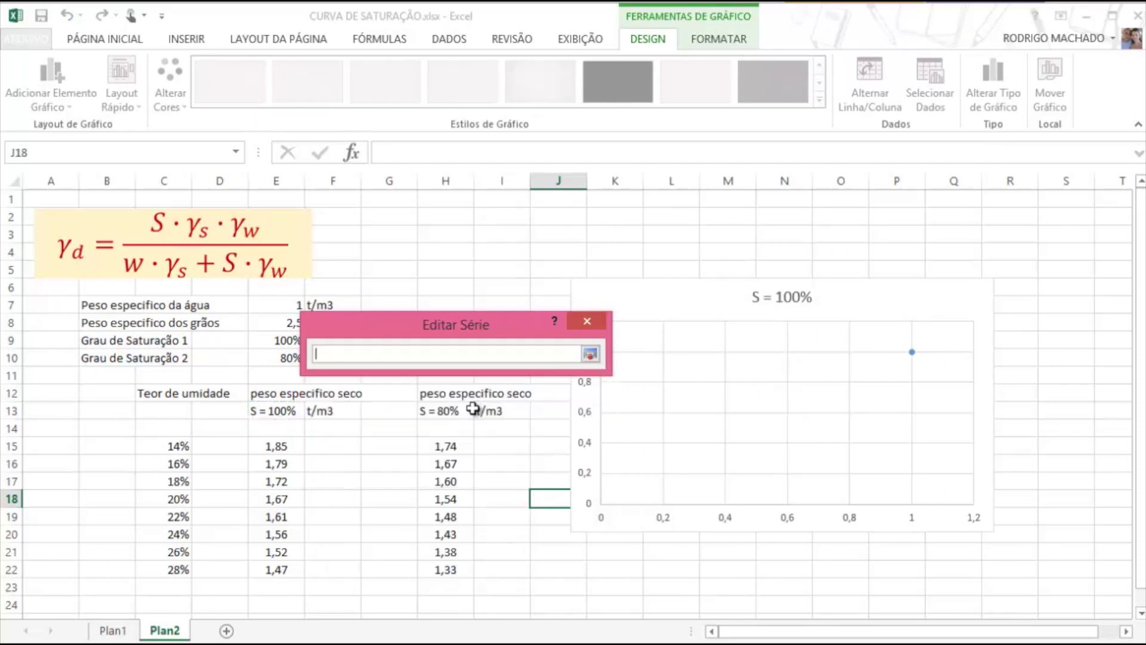
left_click_drag(180, 448, 180, 569)
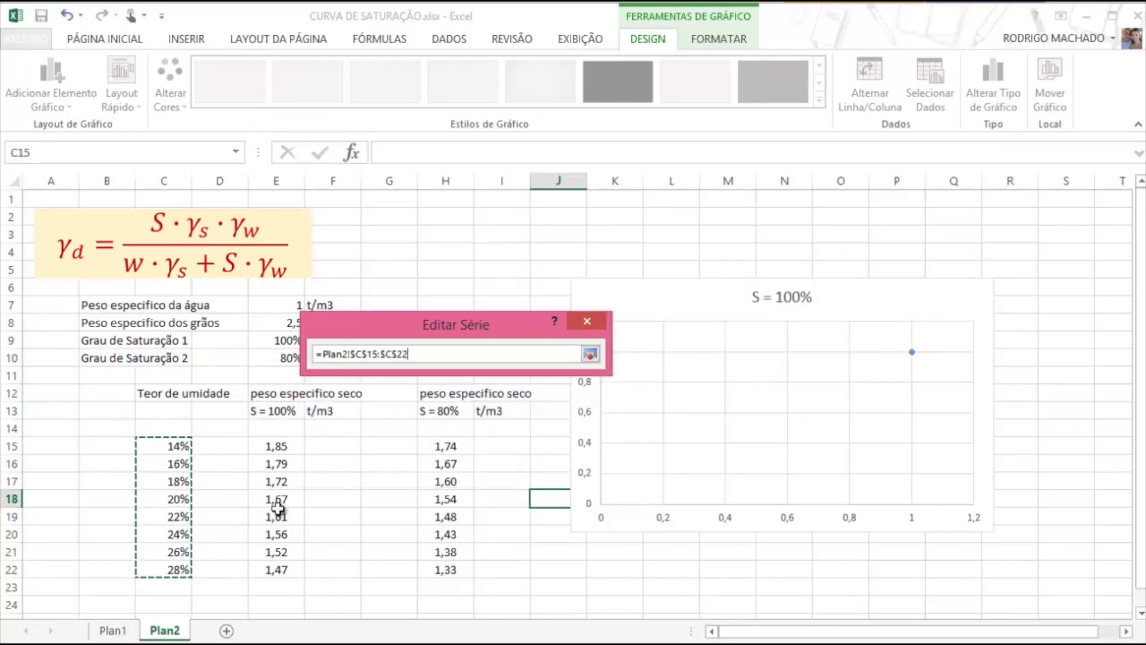
left_click(590, 355)
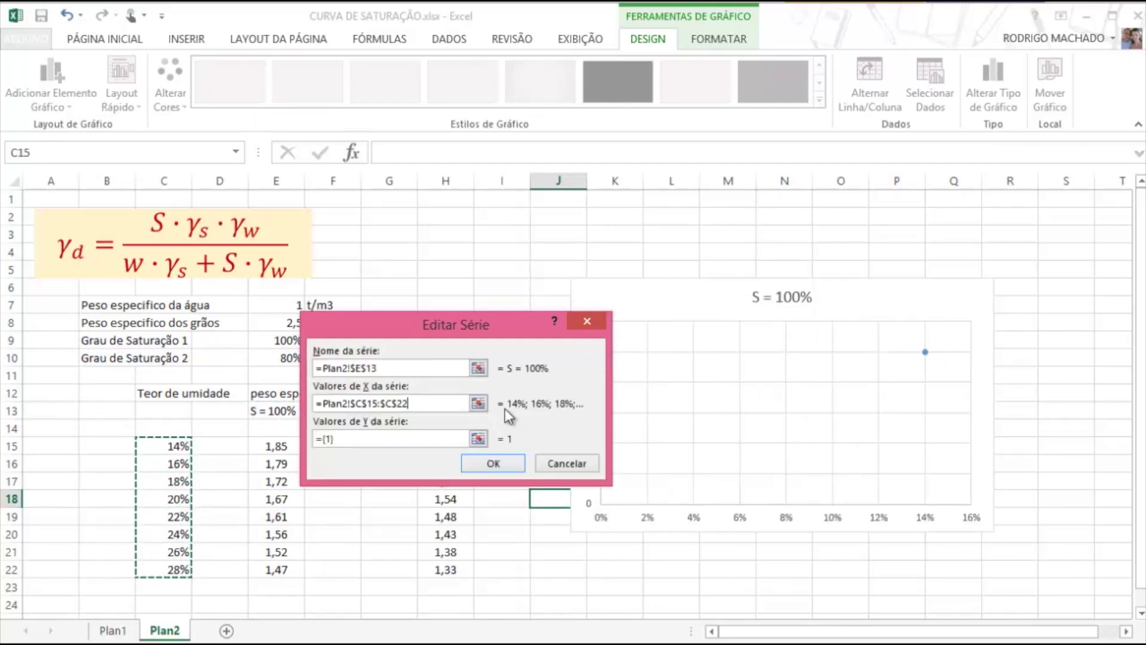
key("Tab")
left_click(479, 438)
left_click_drag(281, 445, 282, 567)
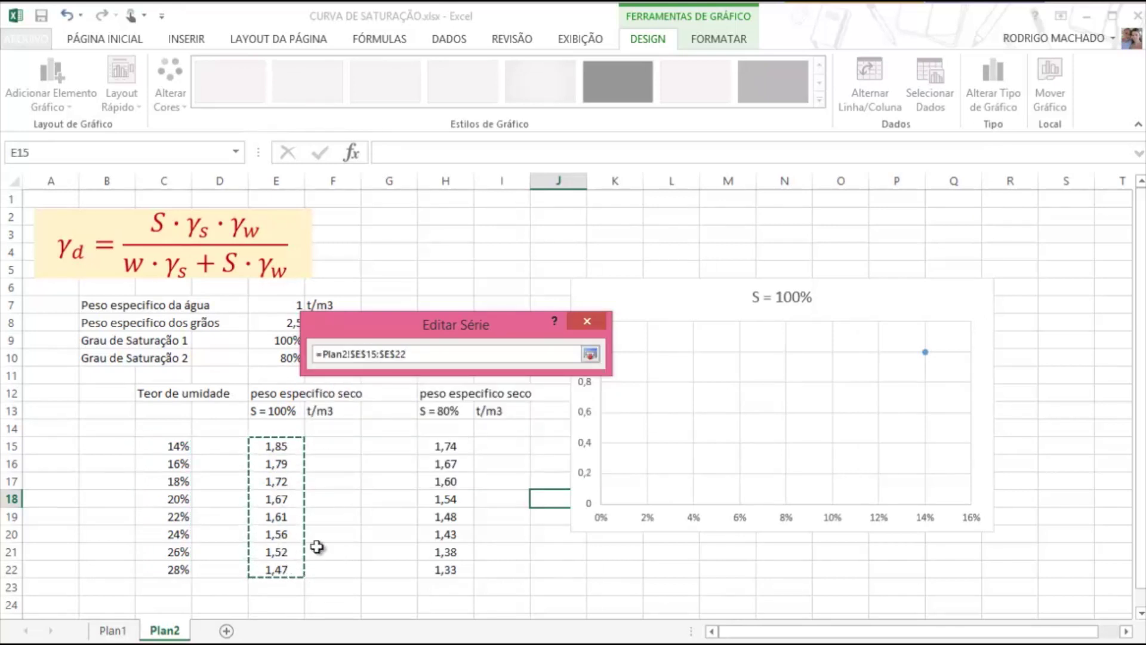
left_click(590, 354)
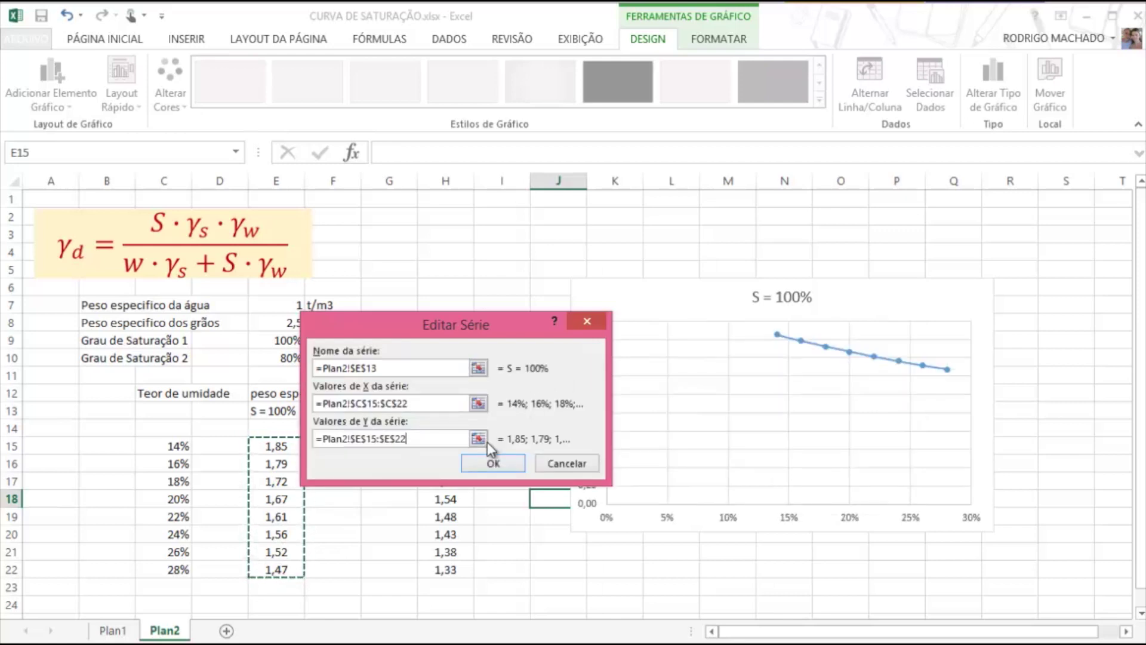
left_click(492, 465)
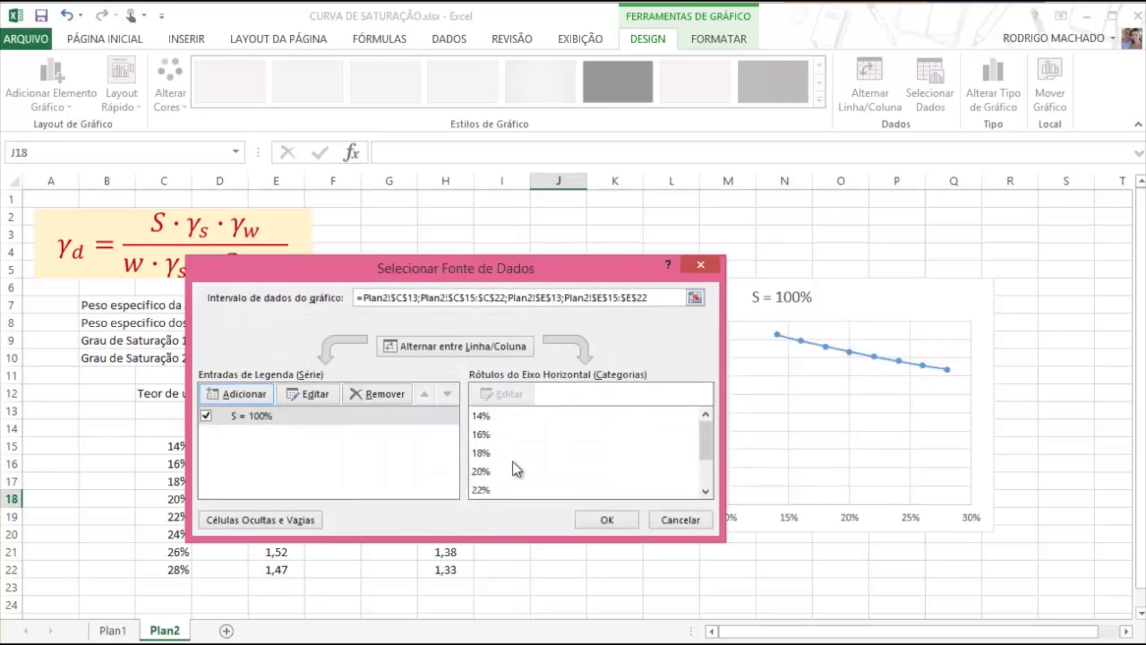
Add a second data series to the chart, taking its name from the S = 80% heading in H13.
left_click(237, 392)
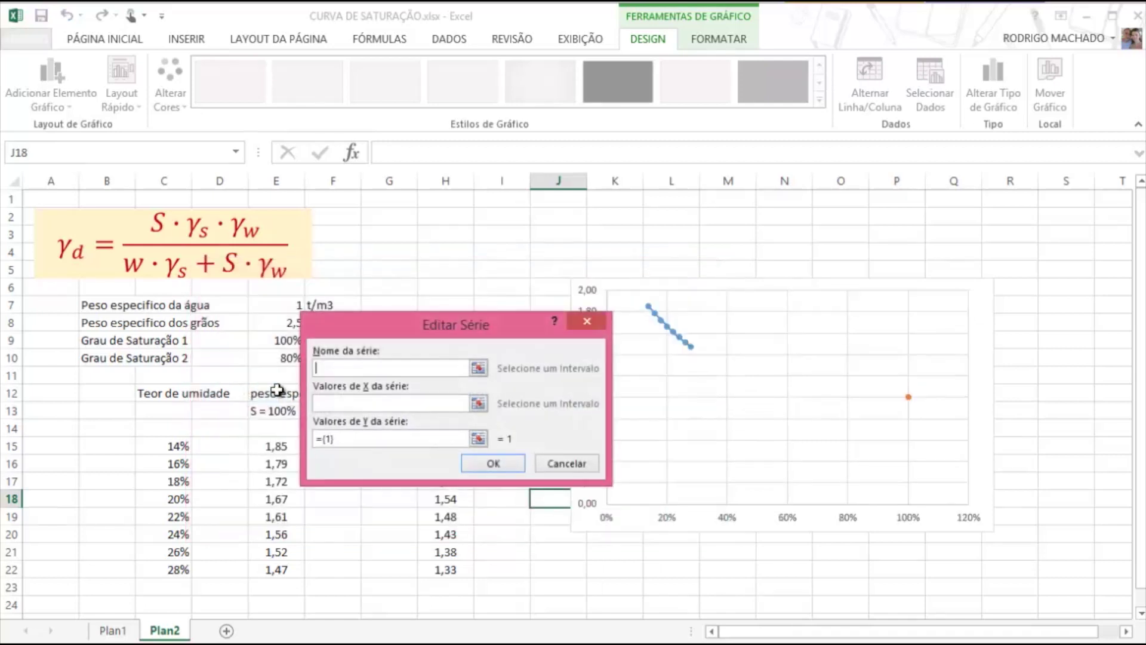
left_click(479, 368)
left_click(445, 411)
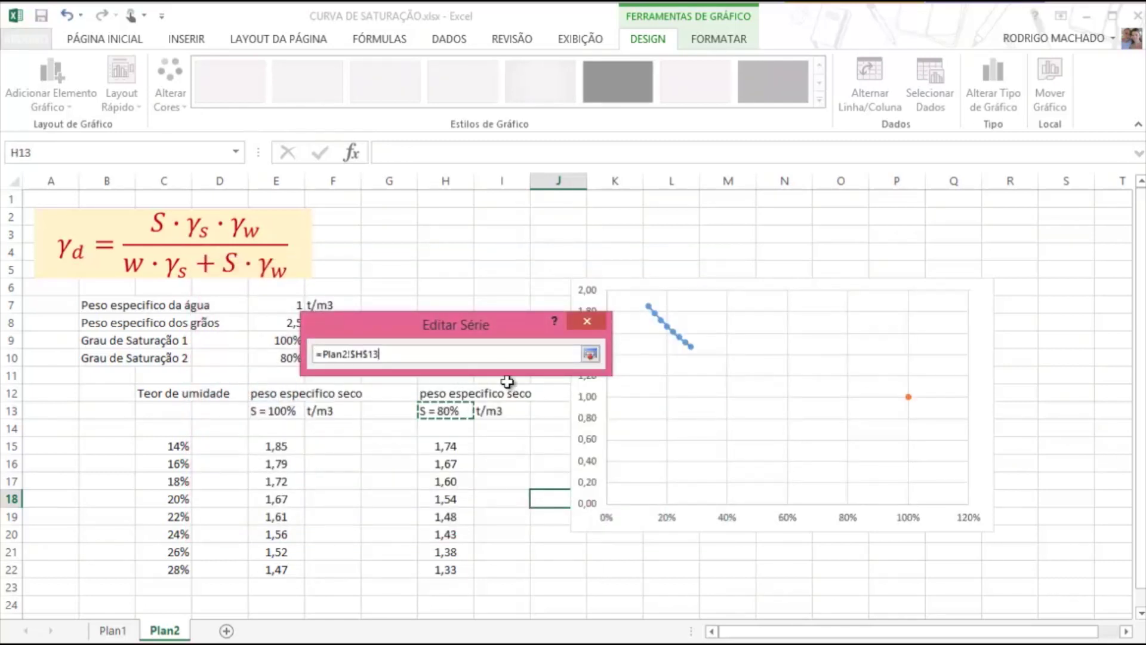
left_click(590, 355)
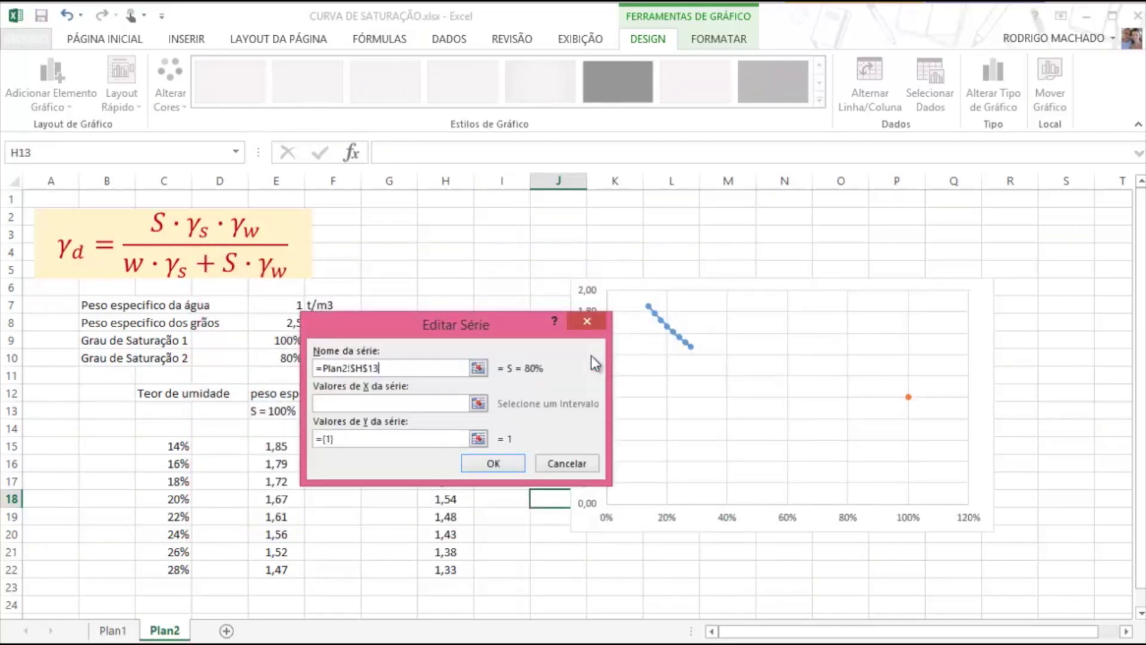
Set the S = 80% series' X values to C15:C22 and Y values to H15:H22, and apply the chart's data selection.
left_click(478, 403)
left_click_drag(179, 445, 181, 559)
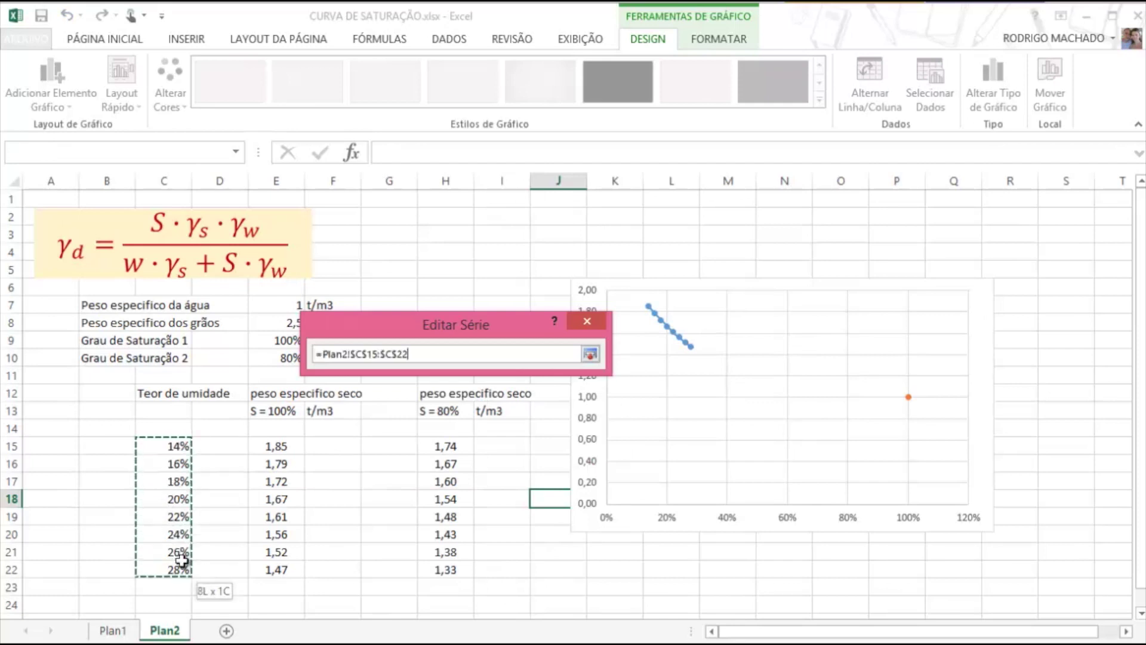
left_click(591, 354)
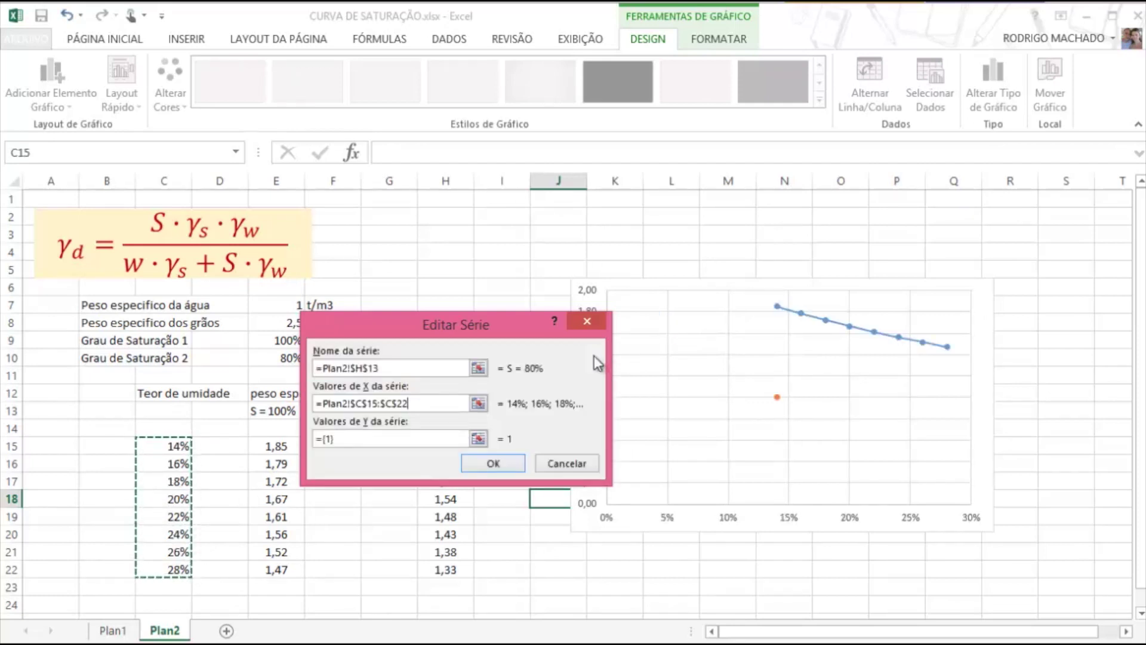
left_click(478, 439)
left_click_drag(446, 446, 454, 562)
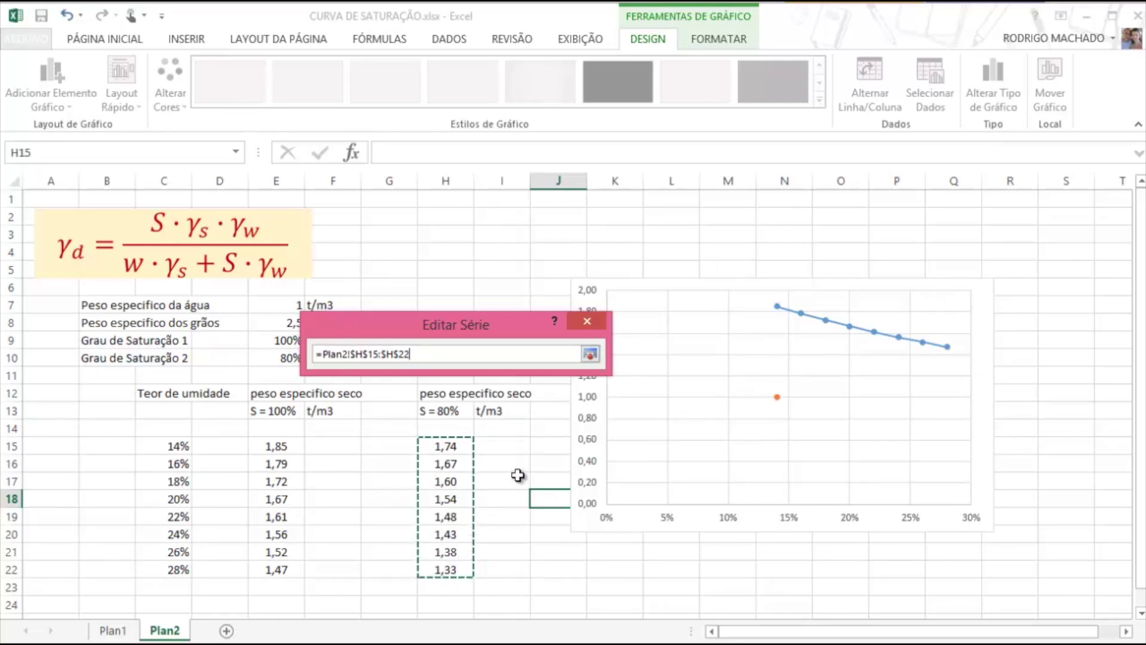
left_click(590, 354)
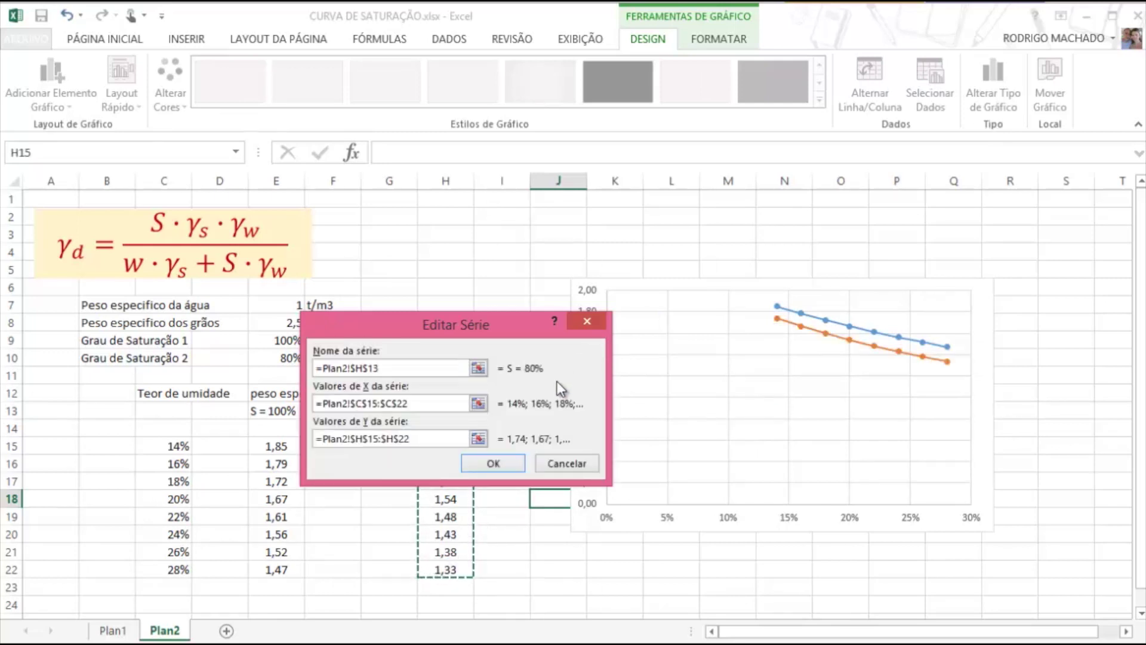
left_click(499, 462)
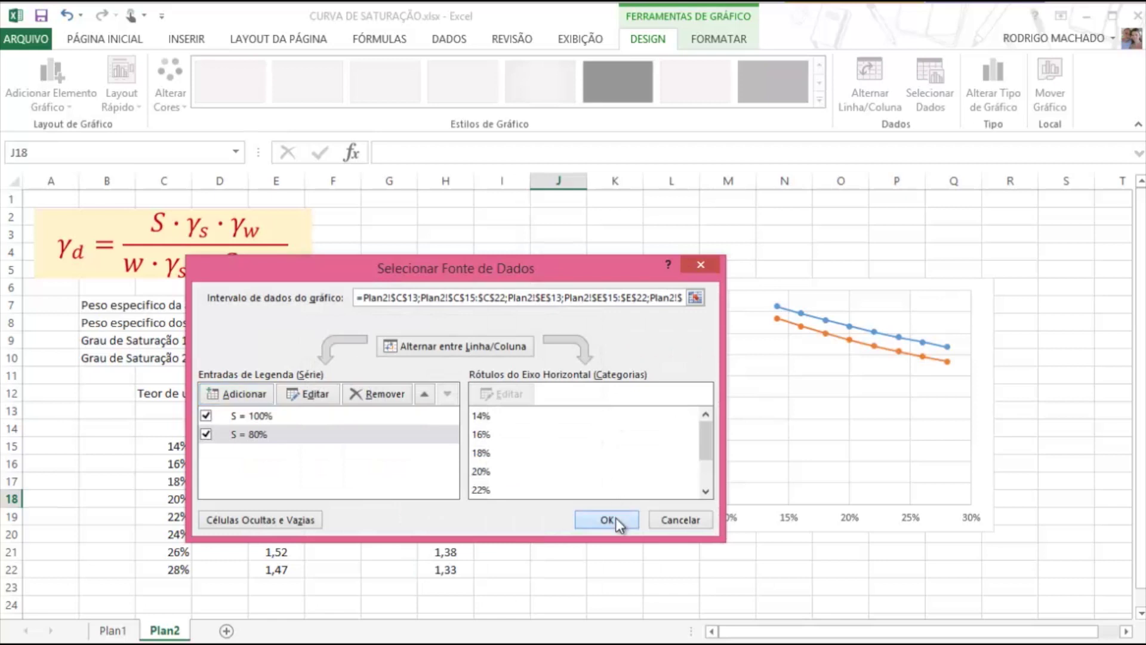
left_click(615, 518)
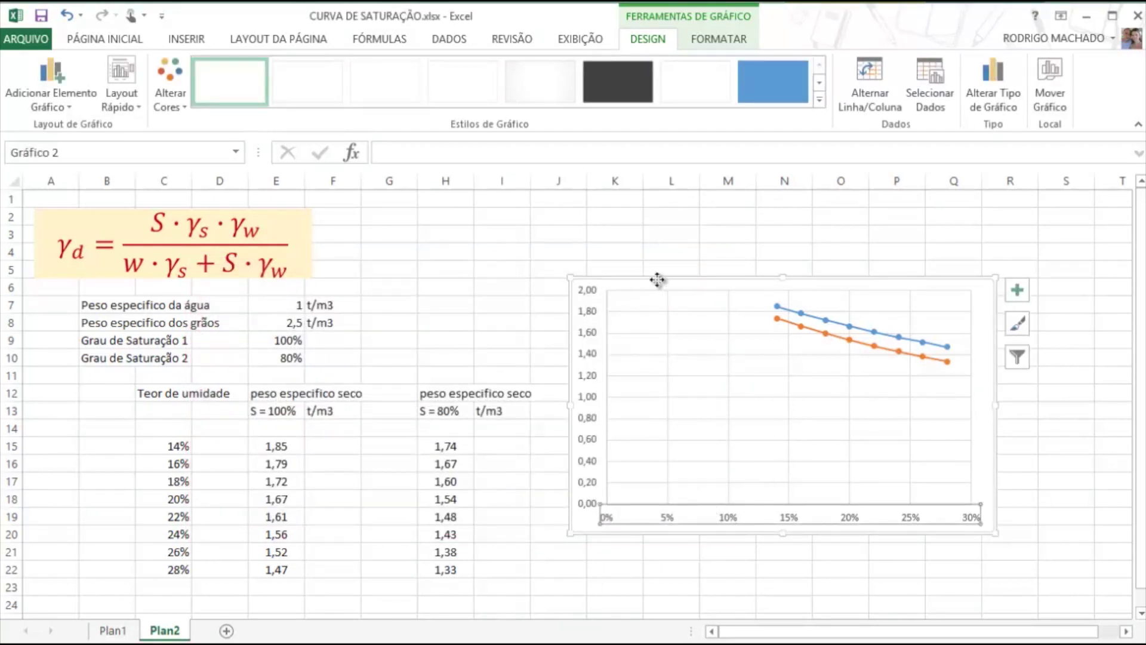
Move the chart over the data table and enlarge it to span about columns B to K and rows 4 to 22.
mouse_move(657, 281)
left_mouse_down()
mouse_move(372, 304)
mouse_move(197, 296)
left_mouse_up()
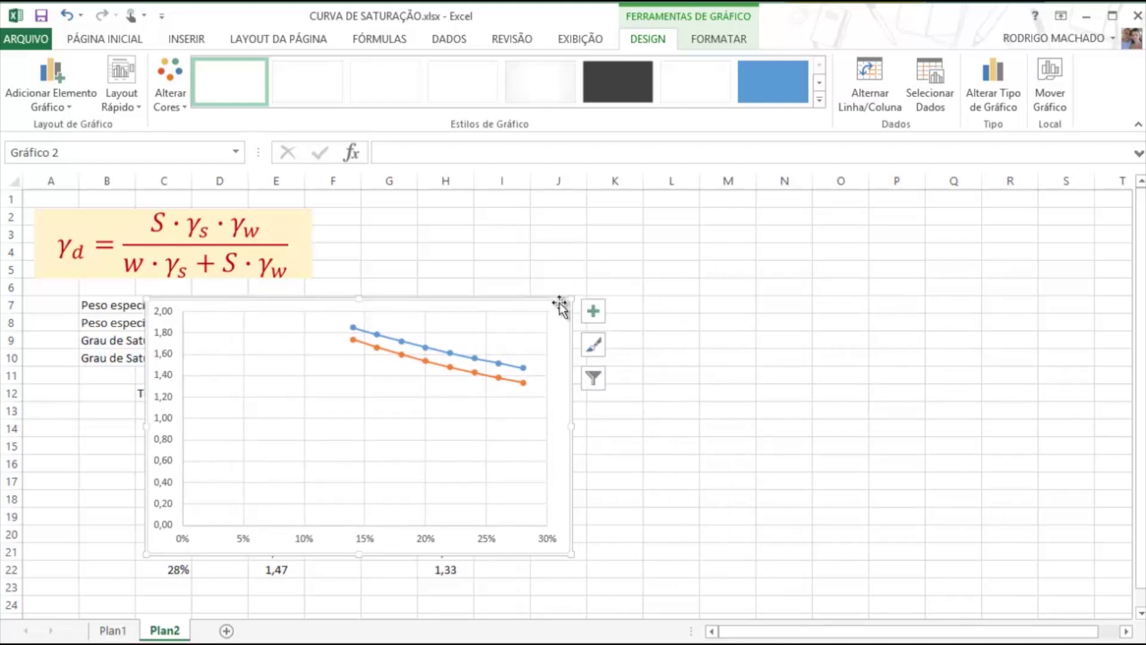
left_click_drag(571, 298, 628, 247)
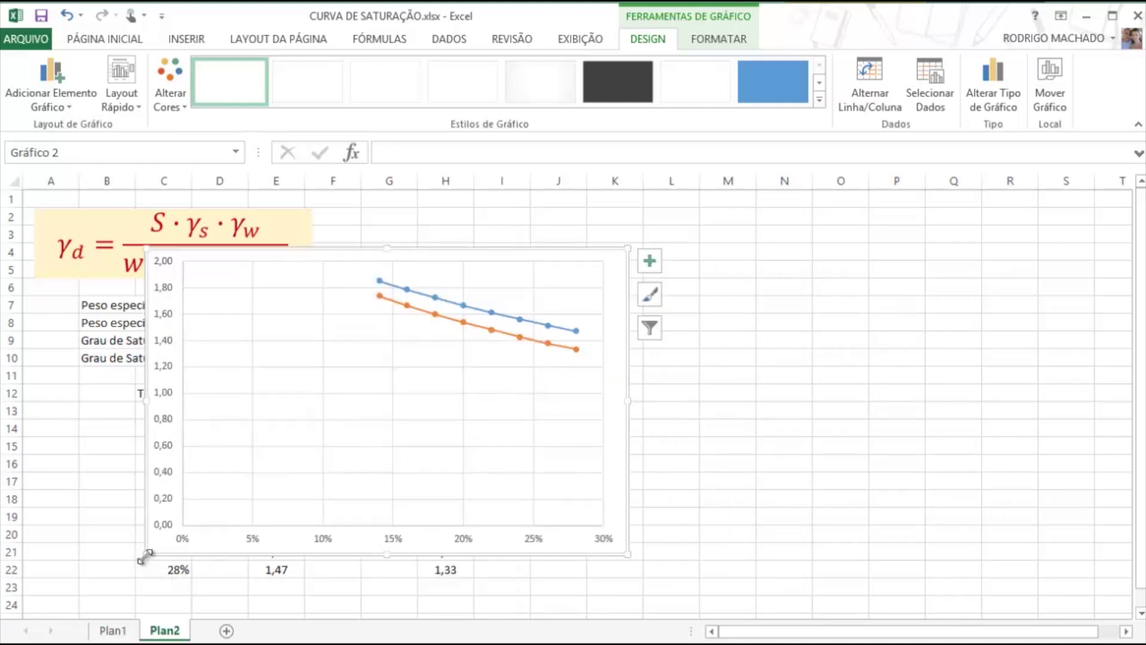
left_click_drag(144, 556, 118, 579)
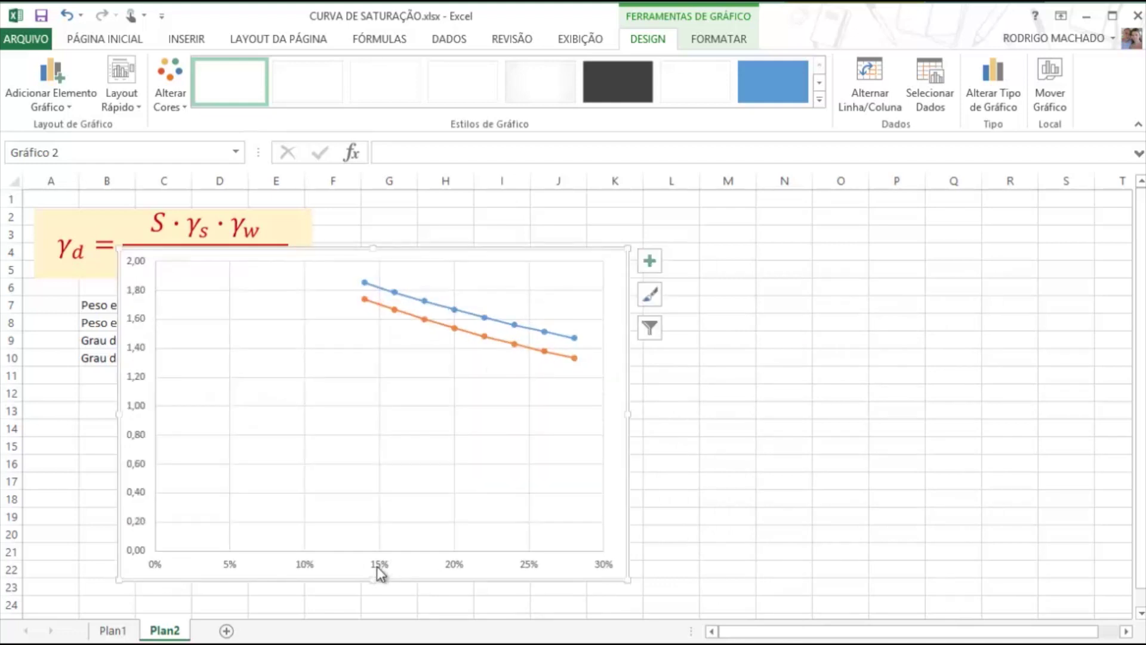
Set the chart's horizontal axis limits to a minimum of 0,05 and a maximum of 0,3.
right_click(377, 566)
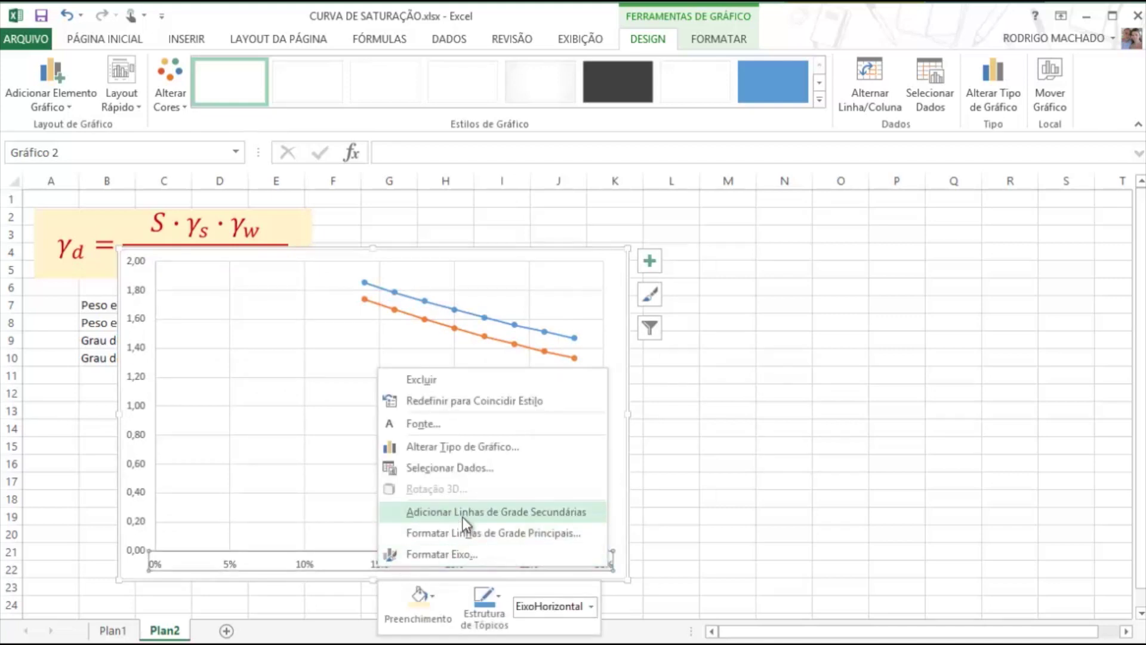
left_click(435, 555)
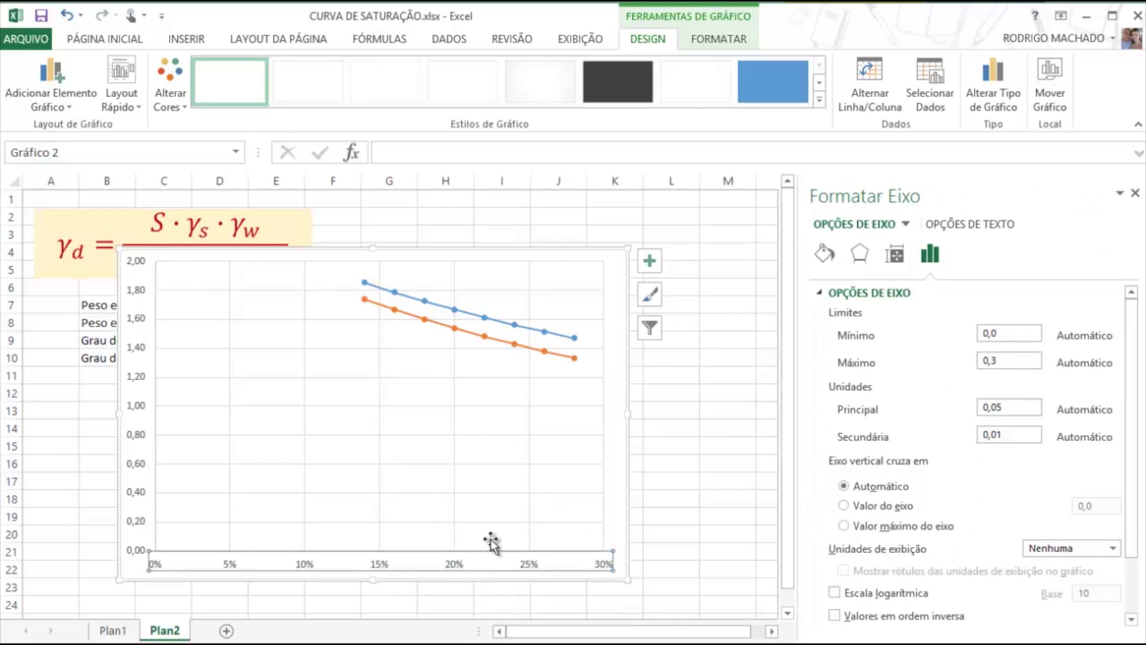
left_click_drag(1009, 339, 985, 337)
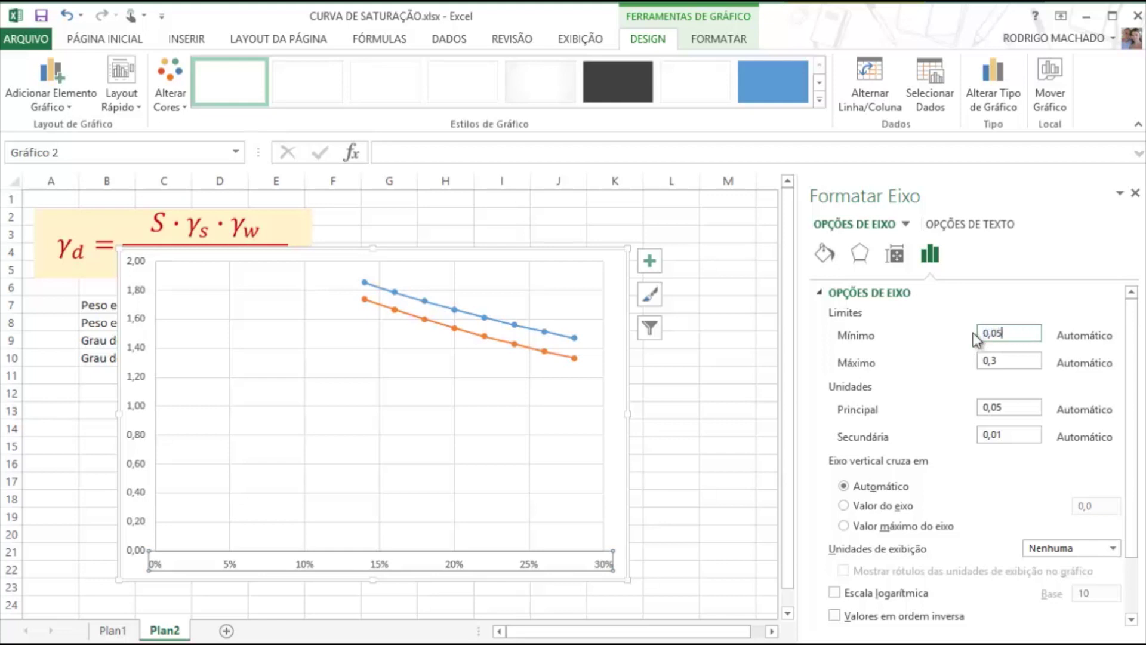
key("Return")
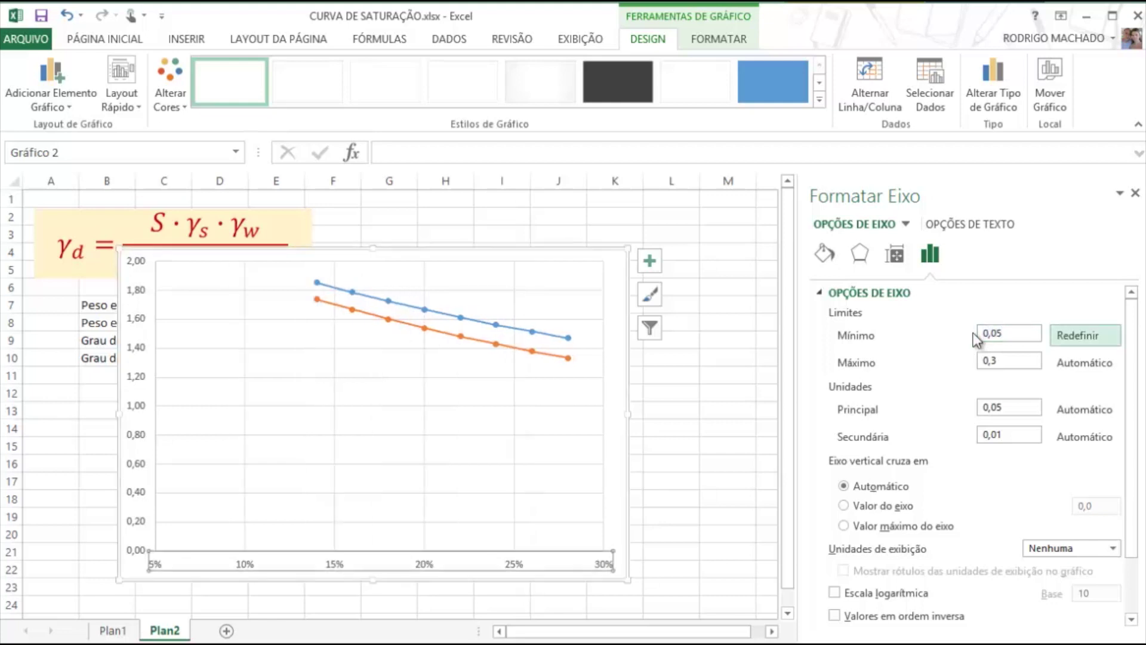
left_click(1004, 363)
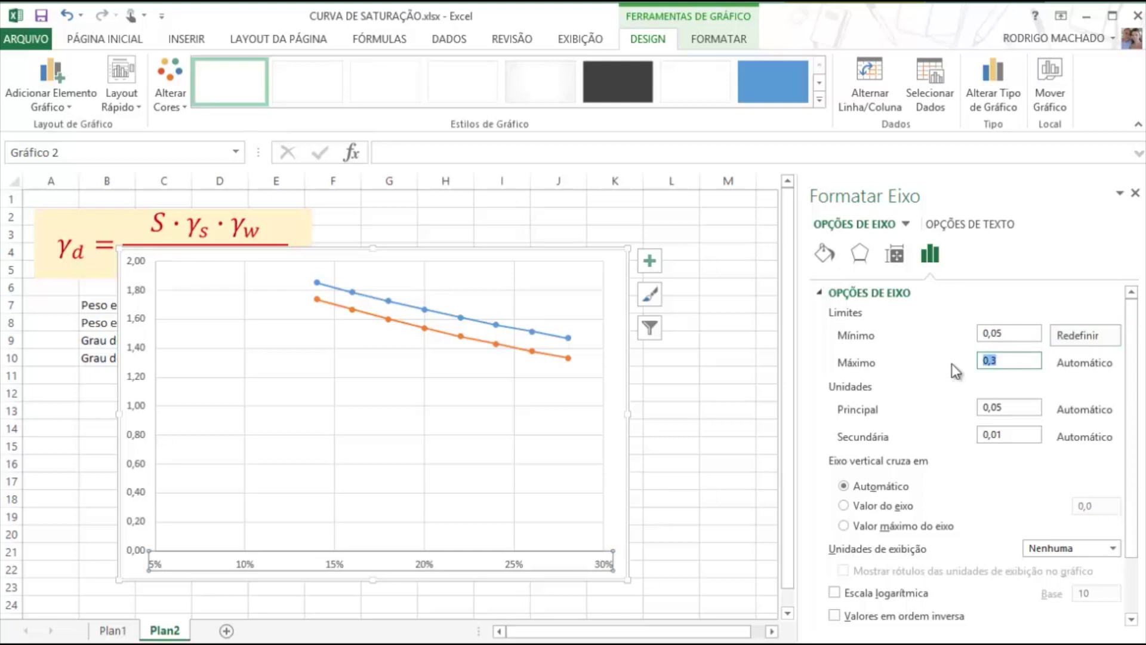
type("0,3")
key("Return")
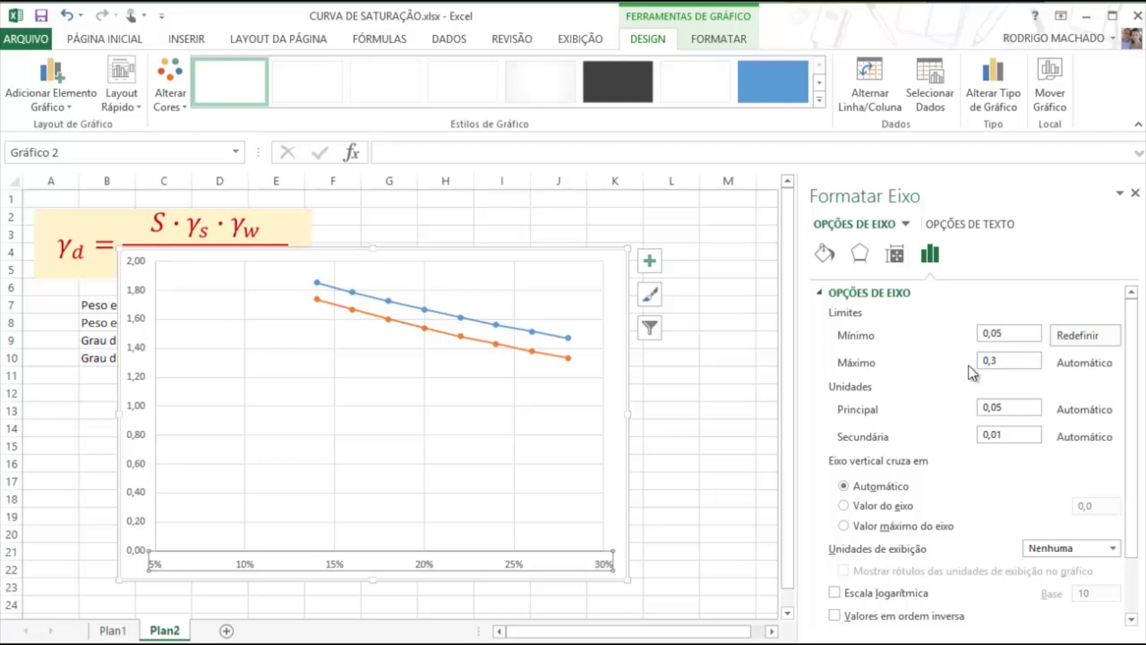
Set the horizontal axis' major unit to 0,02 and its minor unit to 0,01, and deselect the chart.
left_click(1003, 406)
type("0,02")
key("Return")
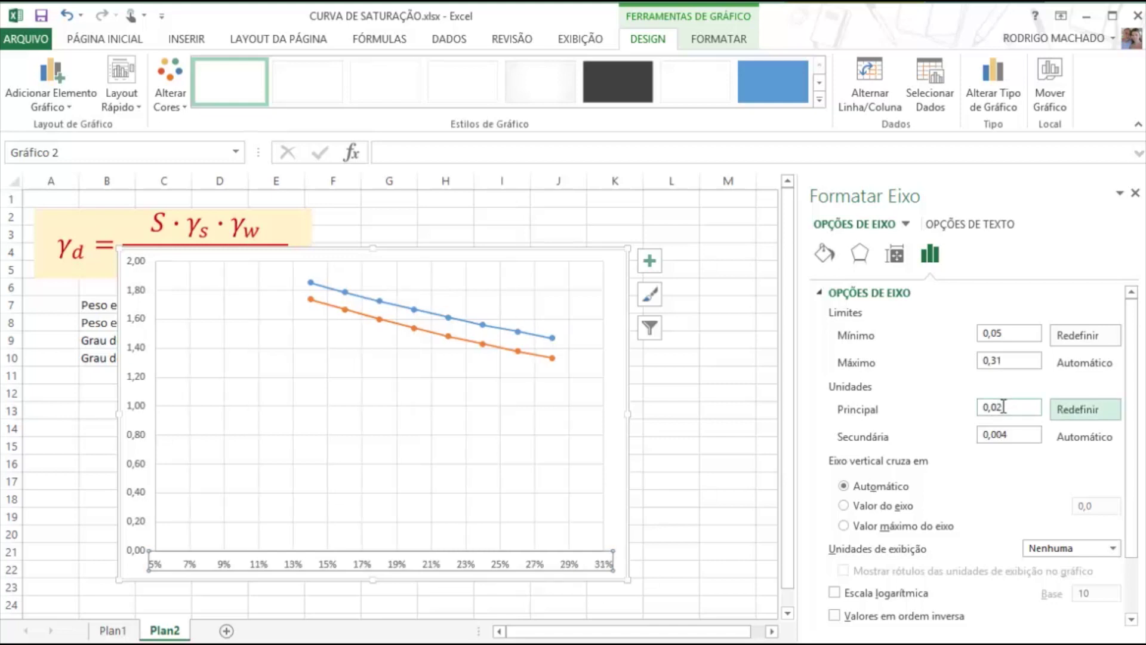
left_click(1012, 433)
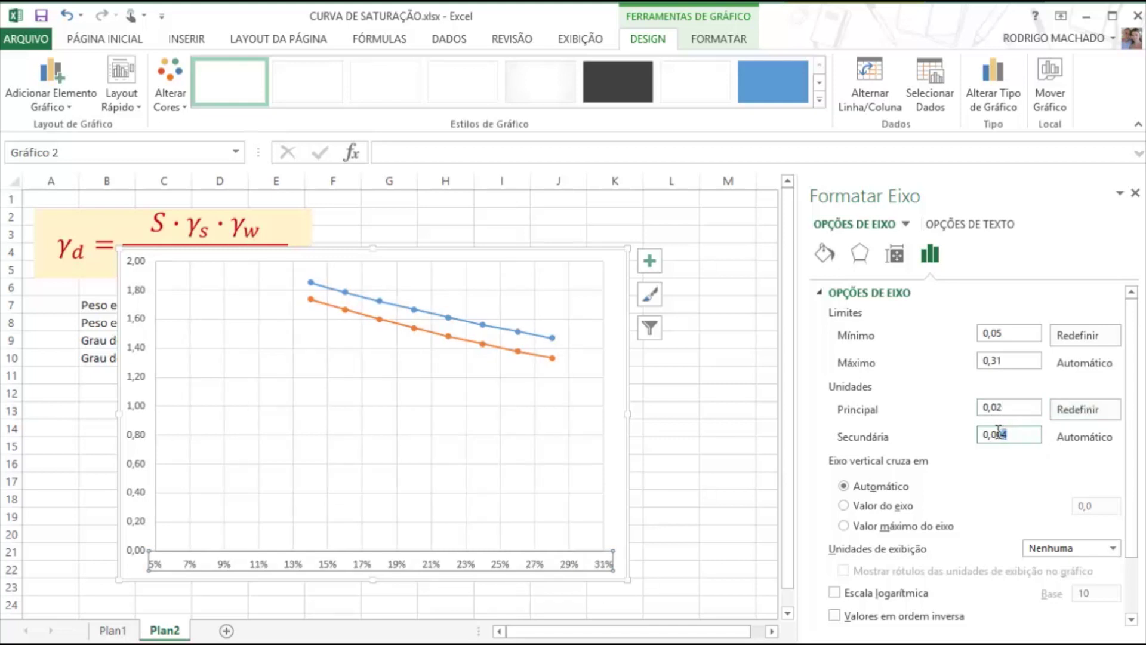
key("Return")
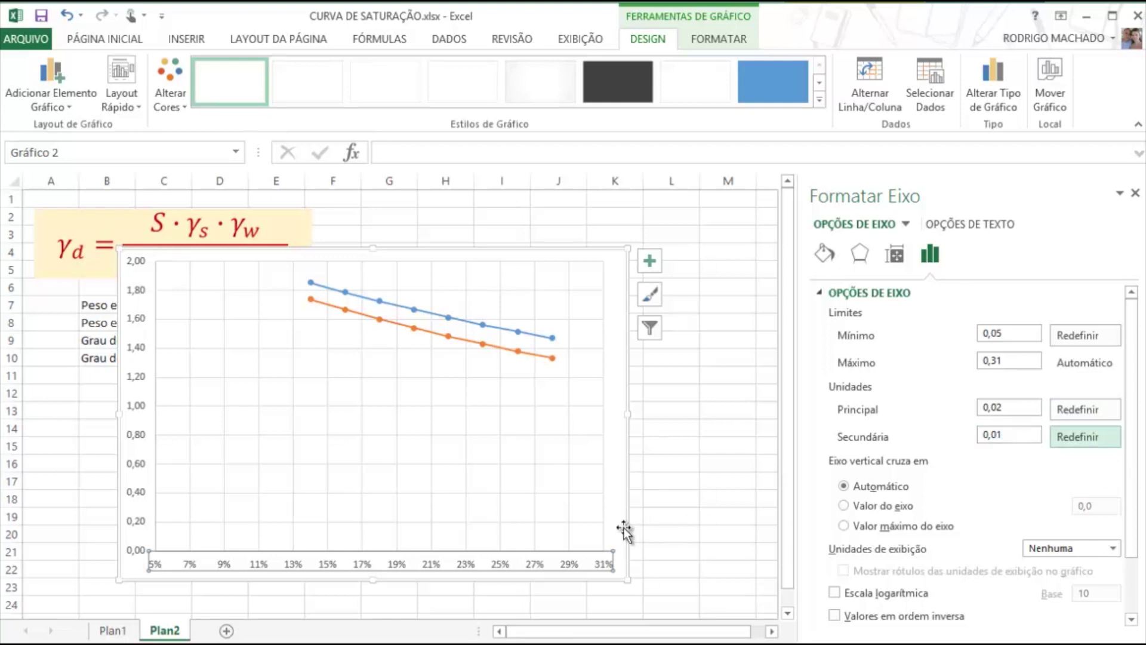
left_click(711, 451)
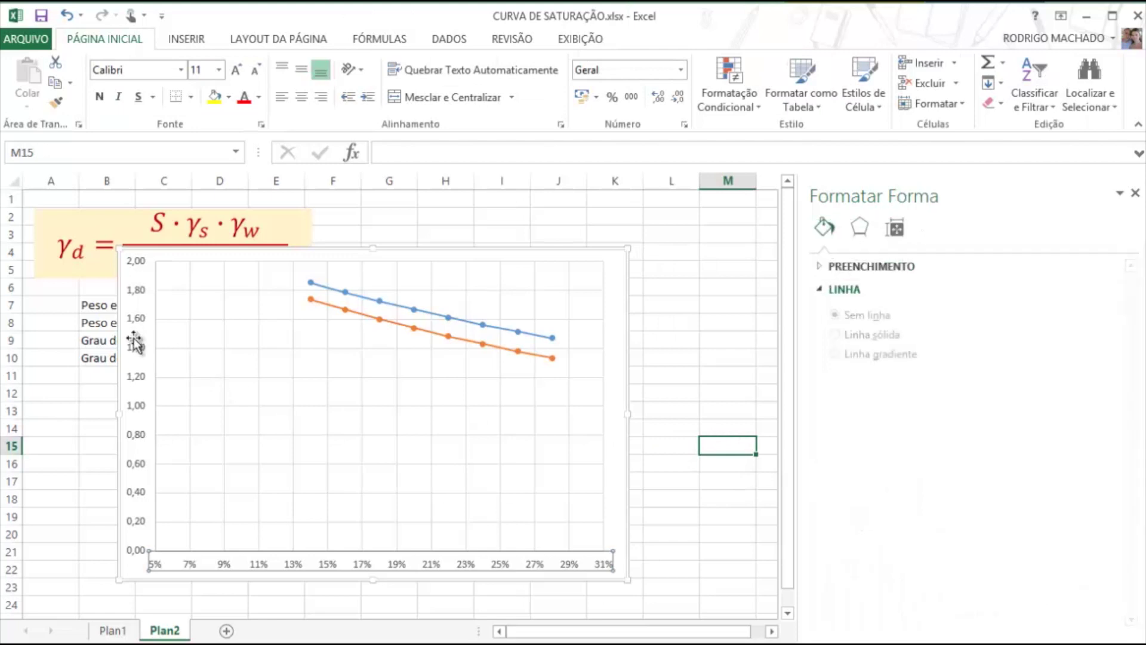
Set the chart's vertical axis minimum to 1,2, try a maximum of 2,2, and settle on a maximum of 2.
left_click(141, 352)
right_click(141, 352)
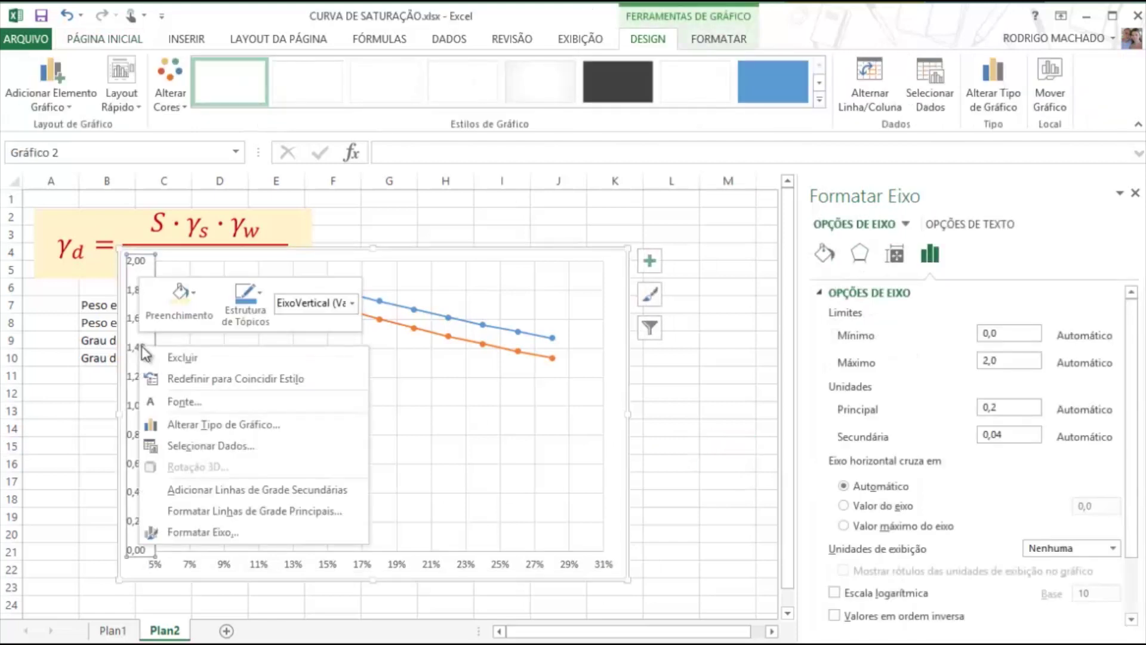
left_click(699, 422)
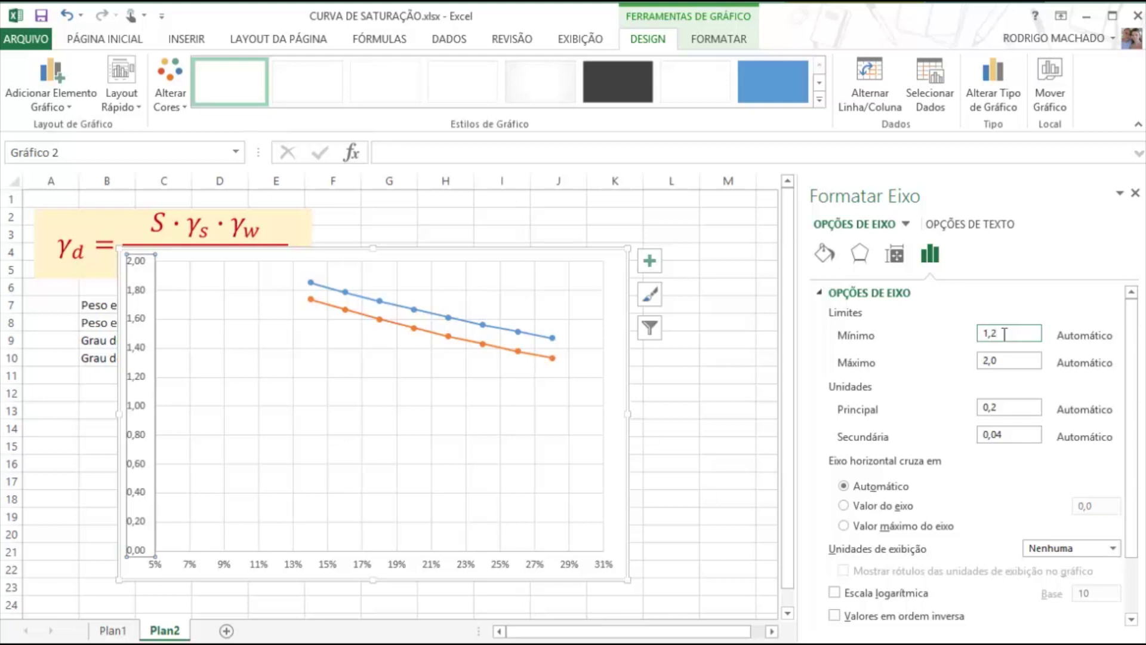
key("Return")
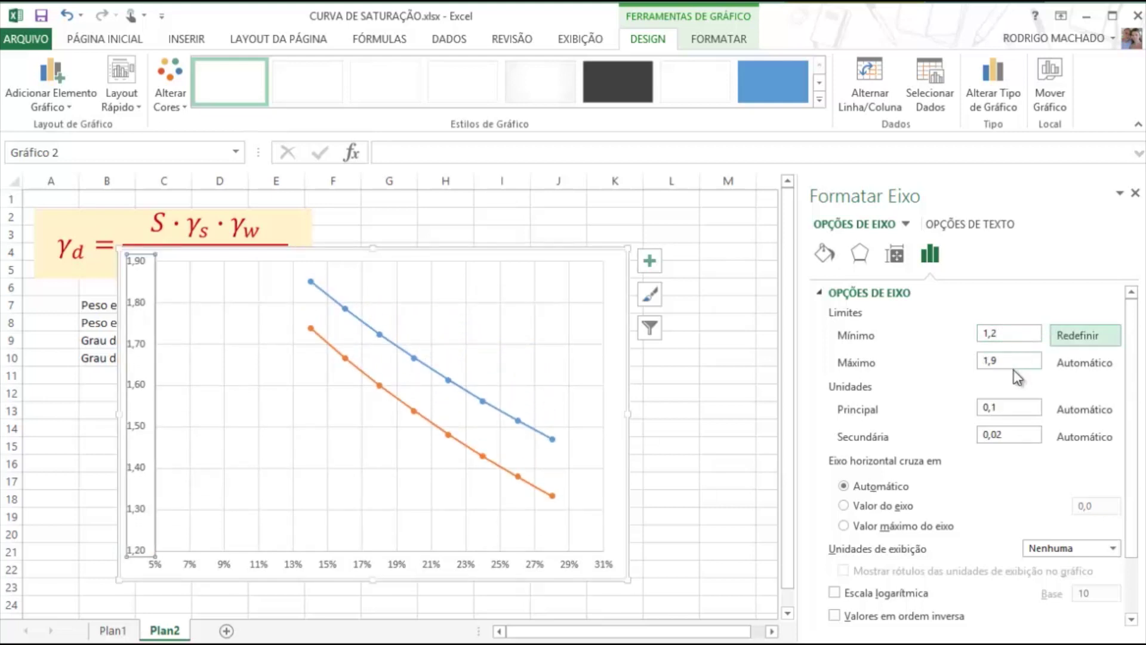
left_click_drag(1021, 363, 977, 363)
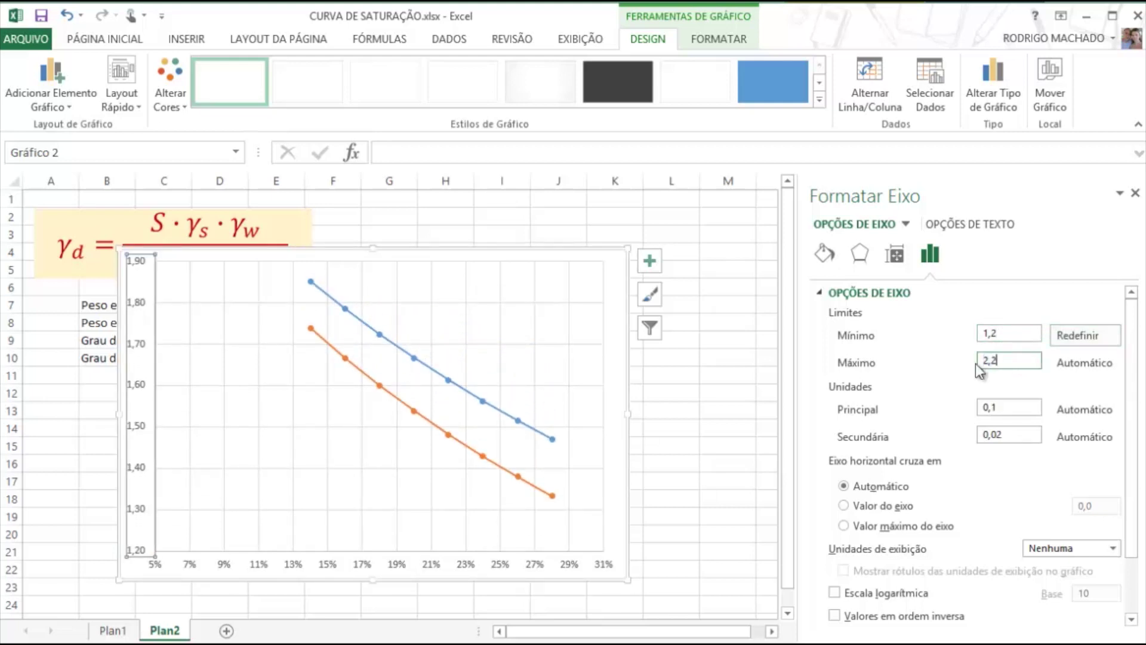
key("Return")
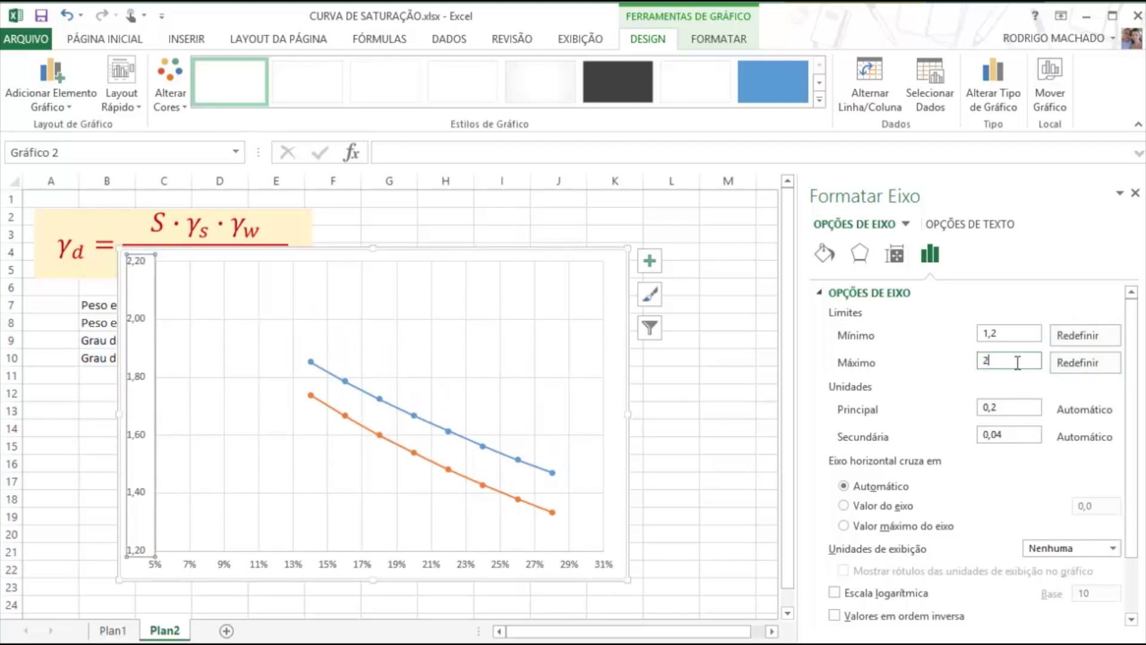
key("Return")
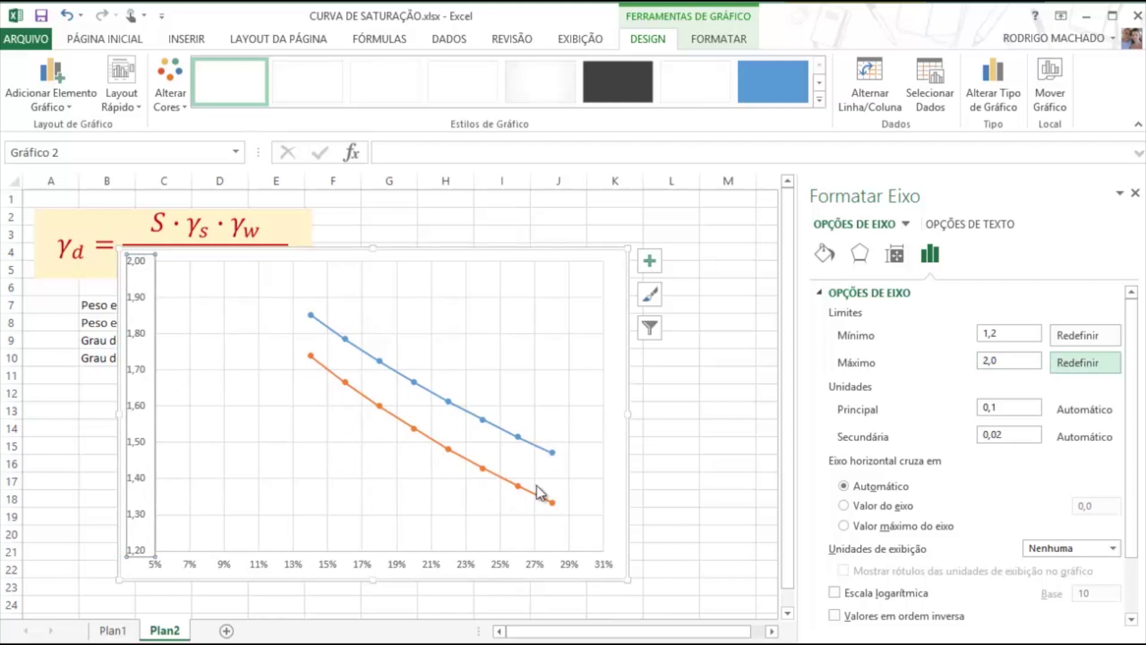
Narrow the chart so it ends at about the start of column J, and deselect it.
left_click_drag(627, 416, 539, 412)
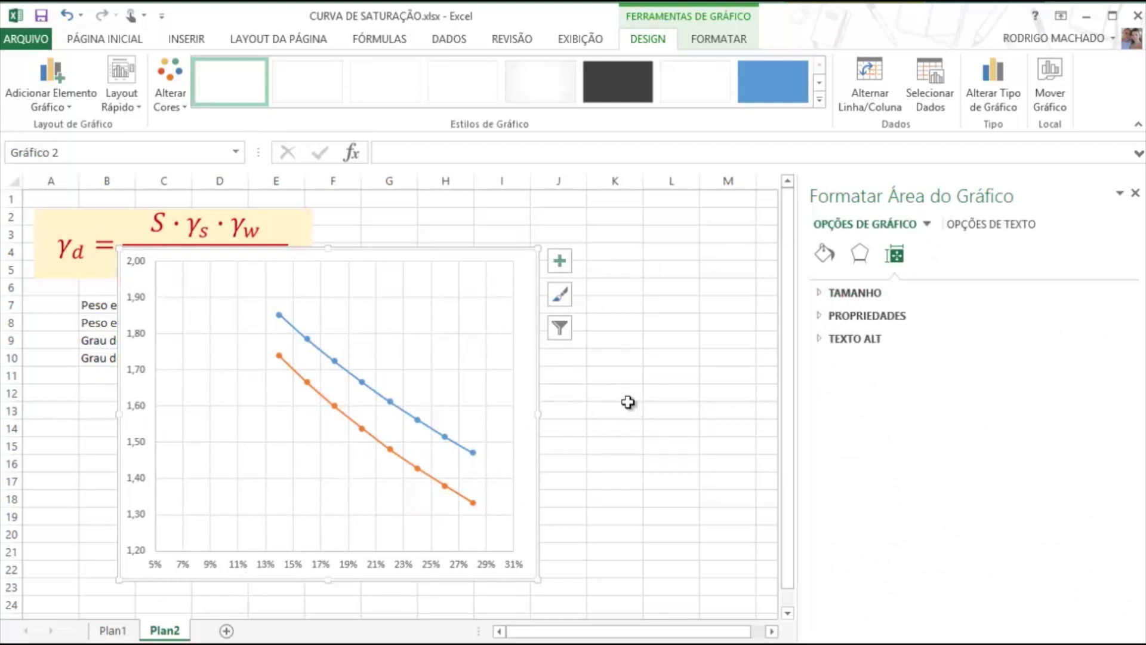
left_click(611, 410)
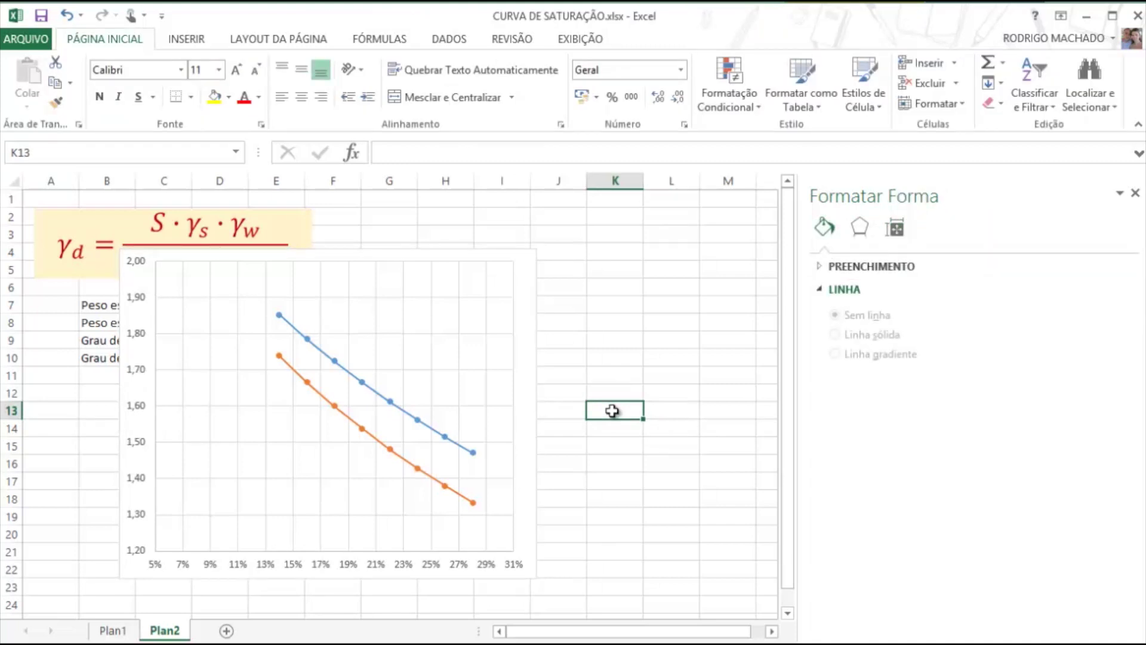